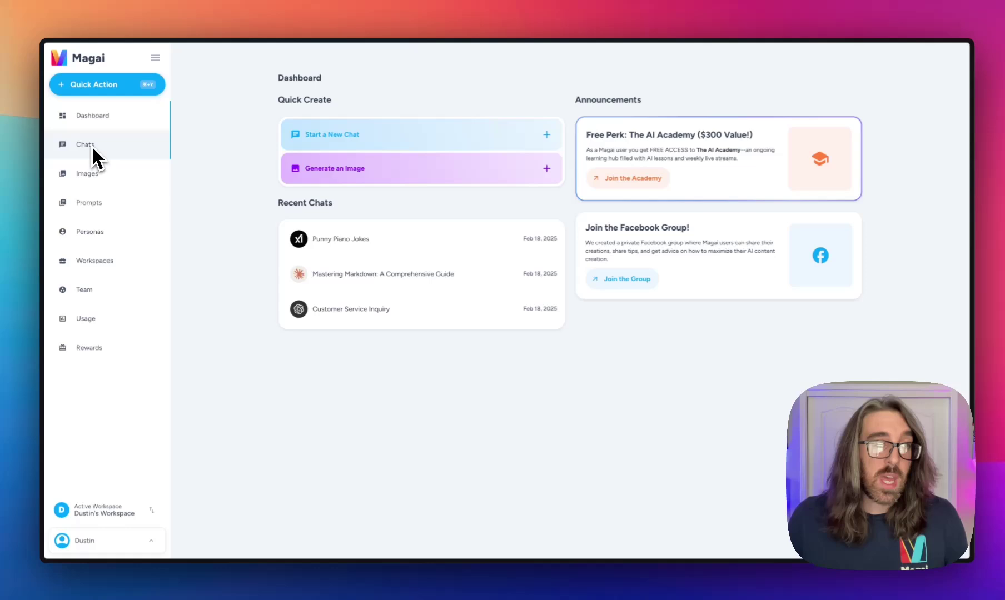
Step: Go to the Chats page, then open the Workspaces list
{"action": "left_click", "coordinate": [125, 46]}
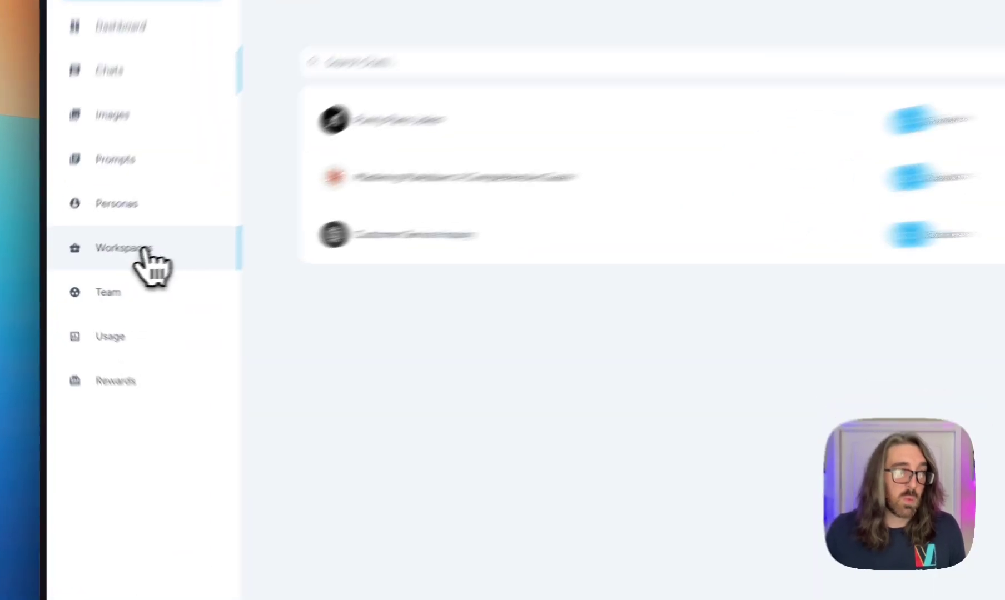
{"action": "left_click", "coordinate": [105, 272]}
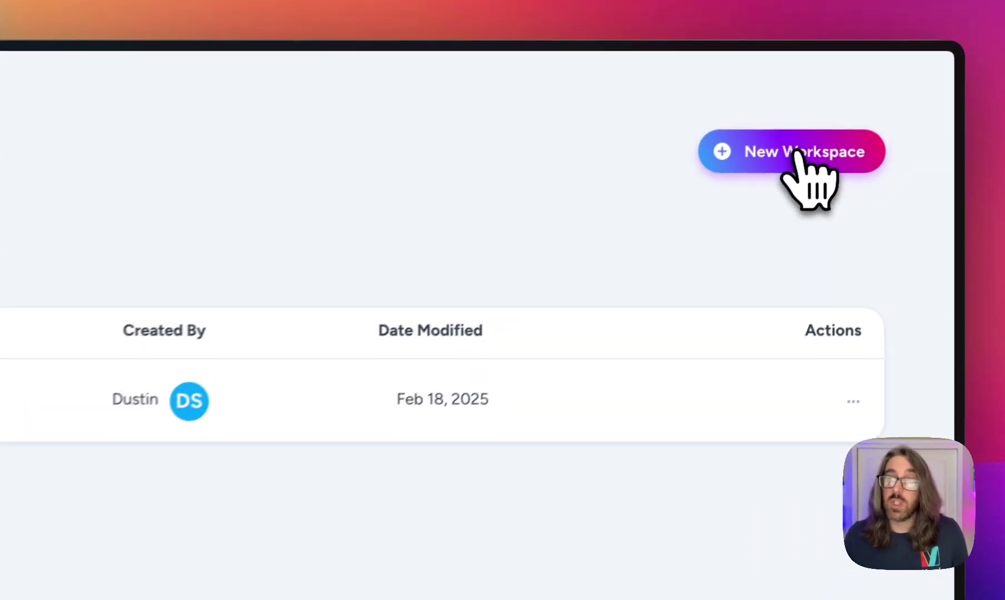
Step: Start a new workspace and name it 'Workspace 2'
{"action": "left_click", "coordinate": [850, 114]}
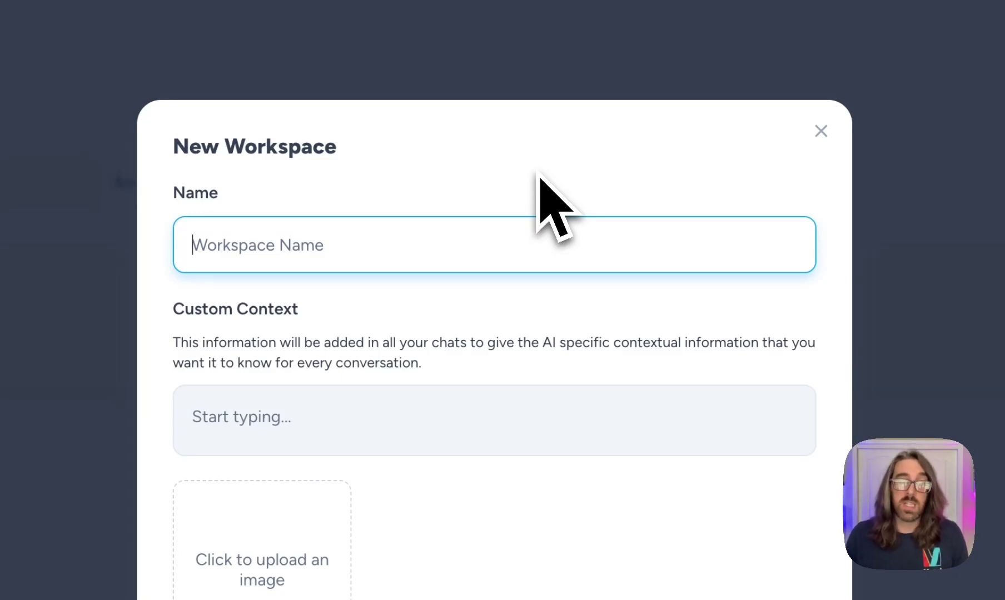
{"action": "type", "text": "Workspace 2"}
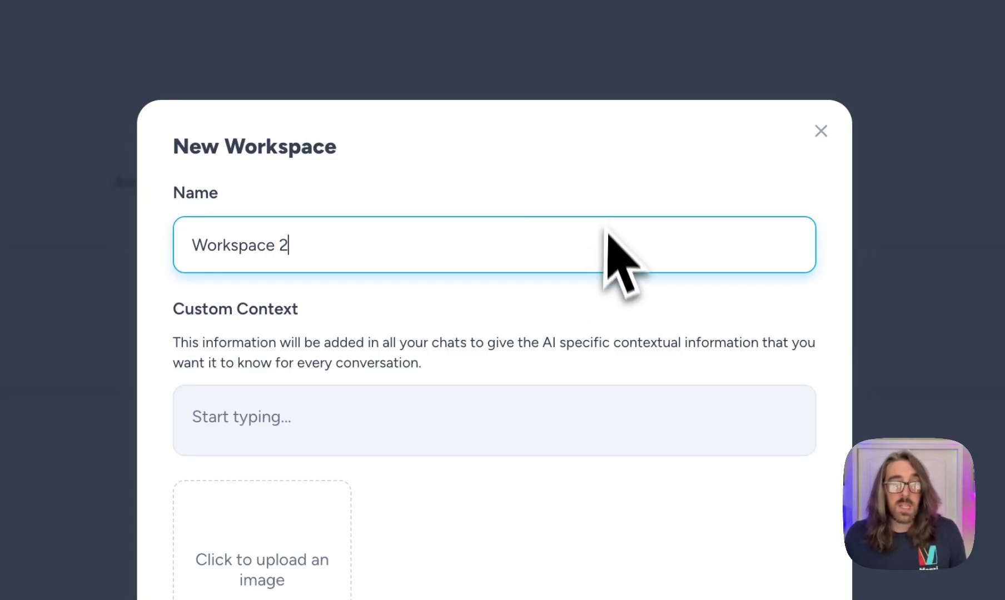
{"action": "left_click", "coordinate": [548, 306]}
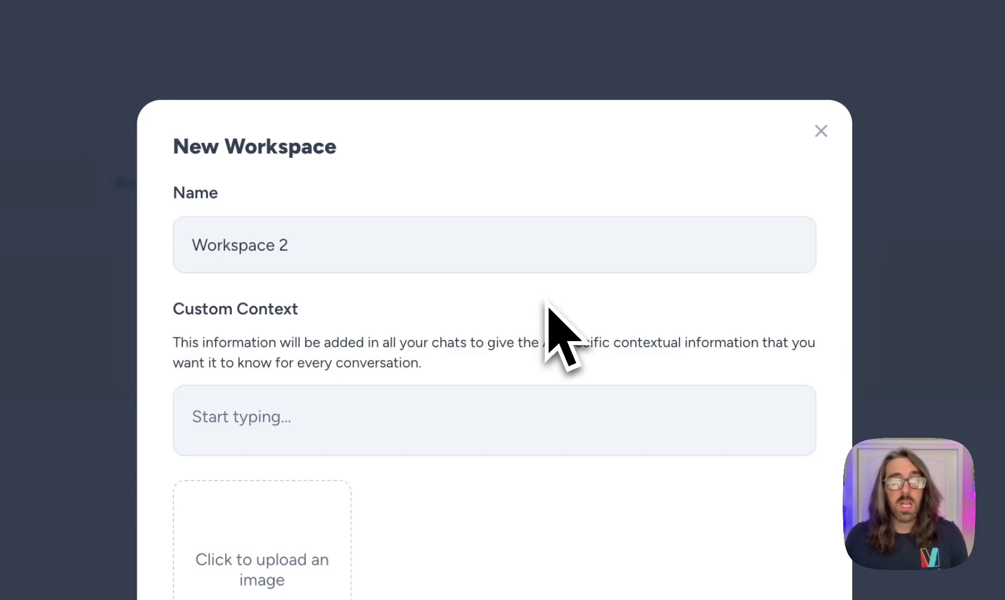
Step: Save Workspace 2, leaving its custom context empty
{"action": "left_click", "coordinate": [453, 425]}
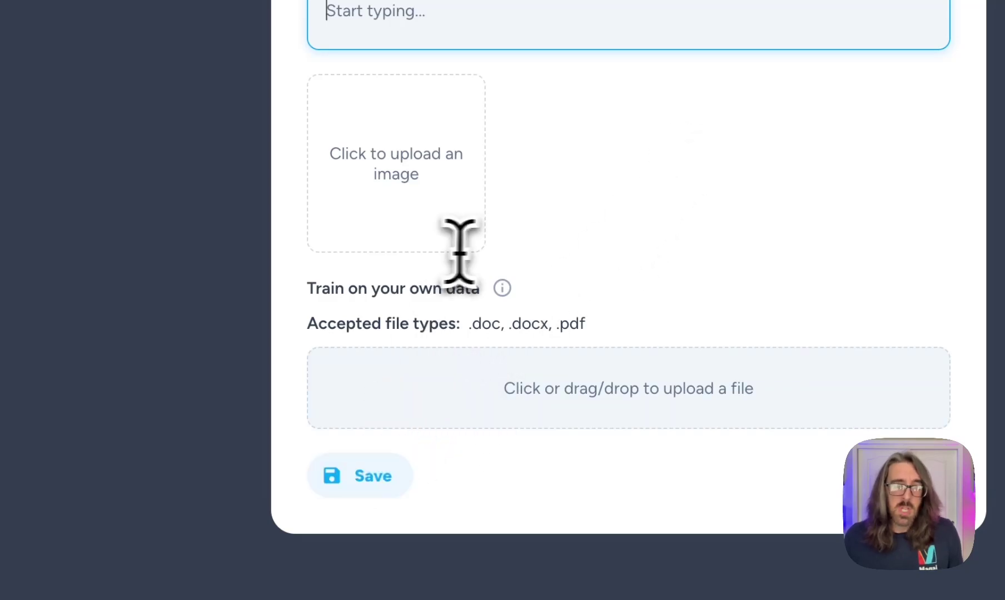
{"action": "left_click", "coordinate": [361, 475]}
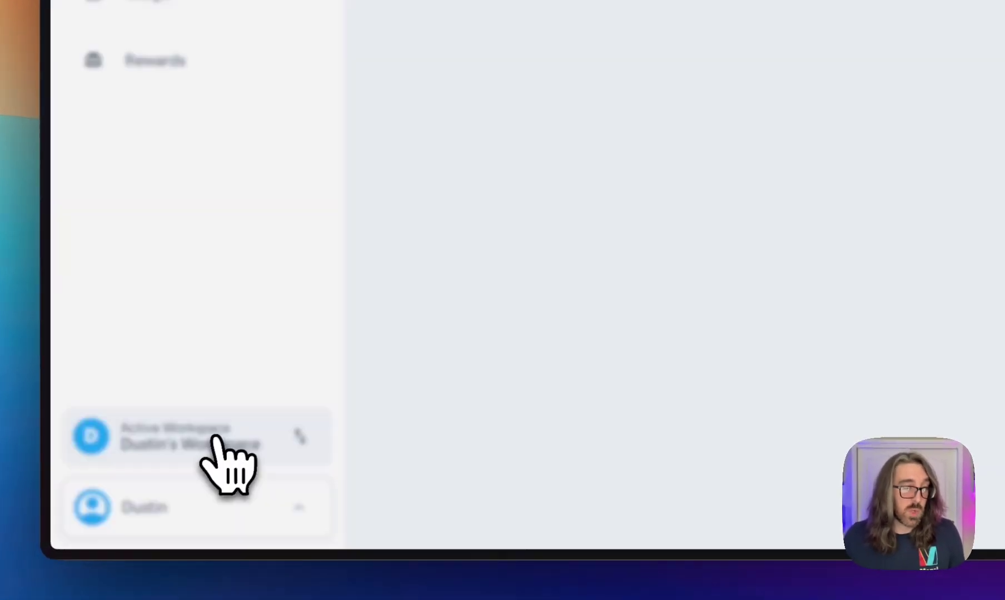
Step: Switch the active workspace to Workspace 2 from the Chats page
{"action": "left_click", "coordinate": [215, 439]}
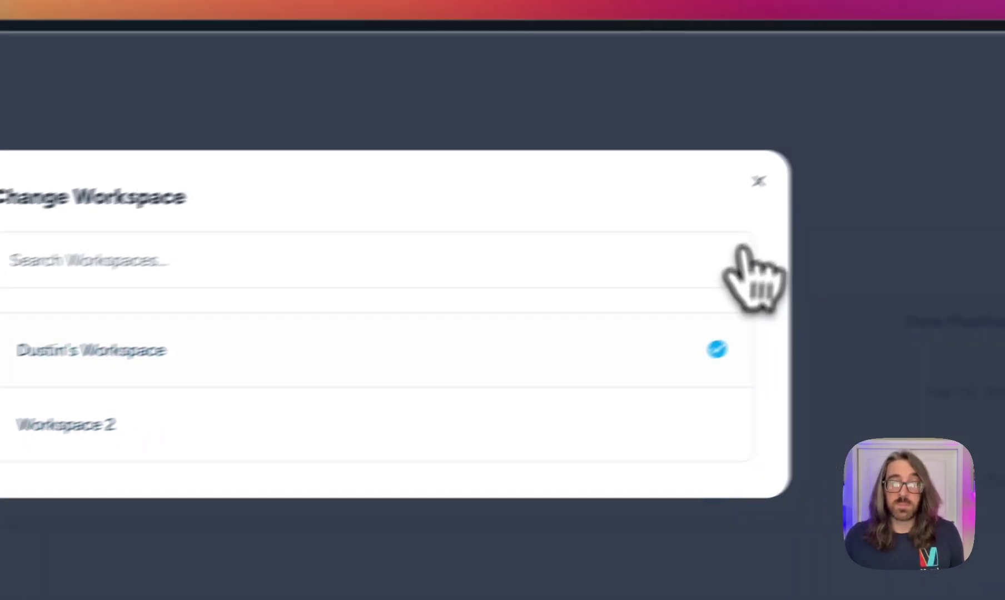
{"action": "left_click", "coordinate": [916, 141]}
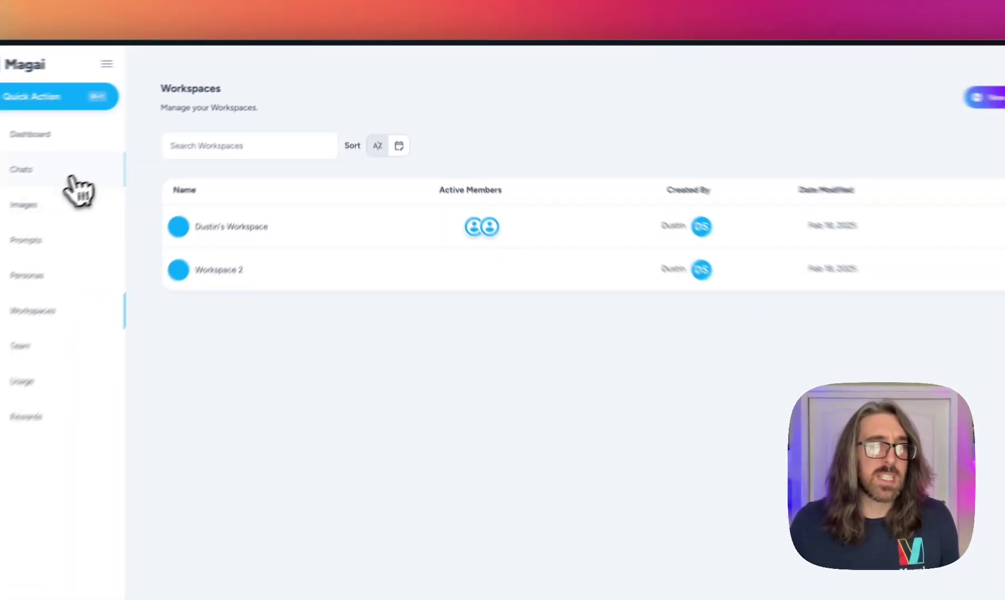
{"action": "left_click", "coordinate": [56, 177]}
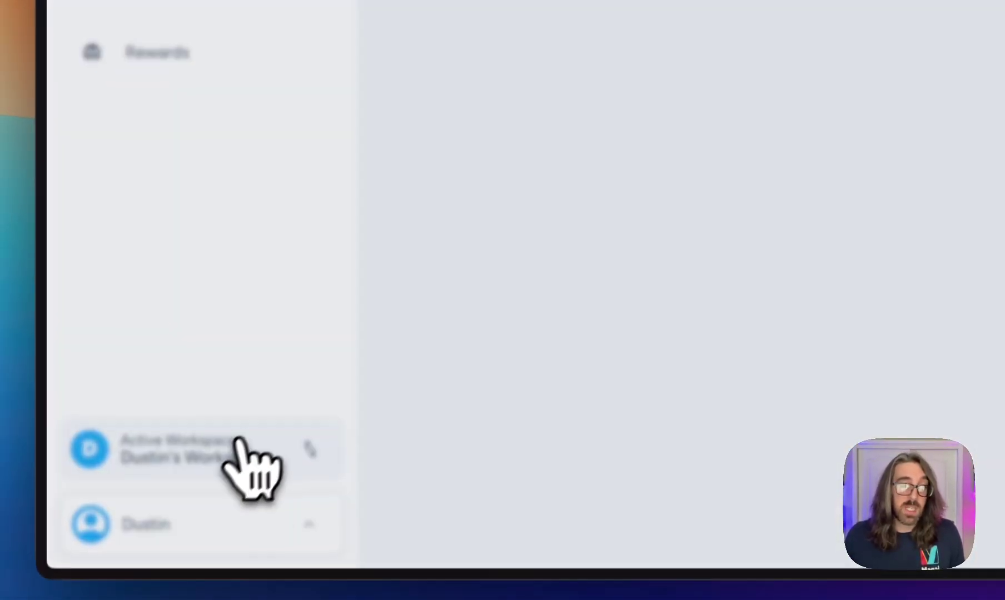
{"action": "left_click", "coordinate": [238, 441]}
{"action": "left_click", "coordinate": [592, 389]}
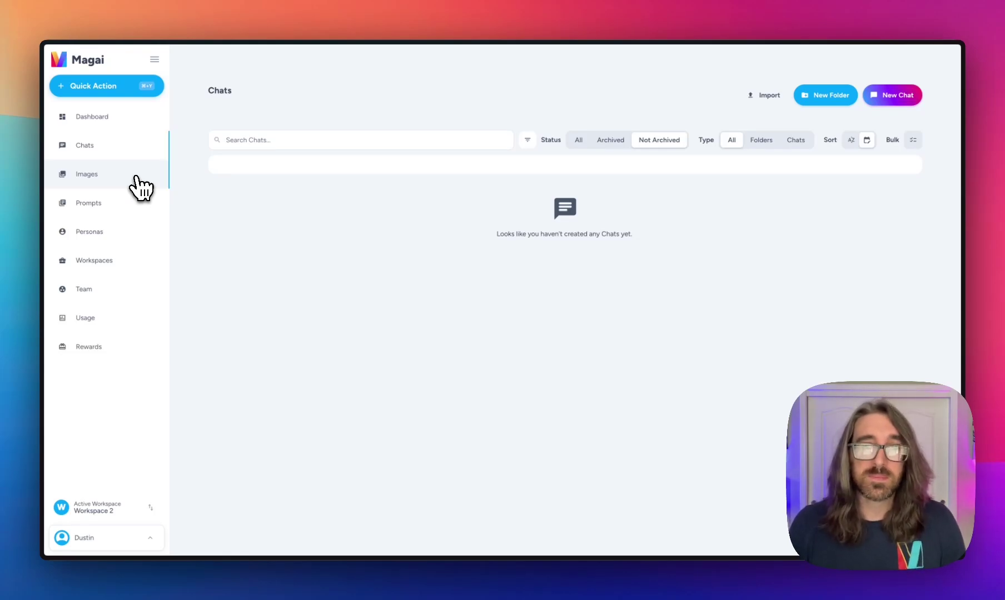
Step: Open the edit form for the original workspace from the Workspaces list
{"action": "left_click", "coordinate": [118, 263]}
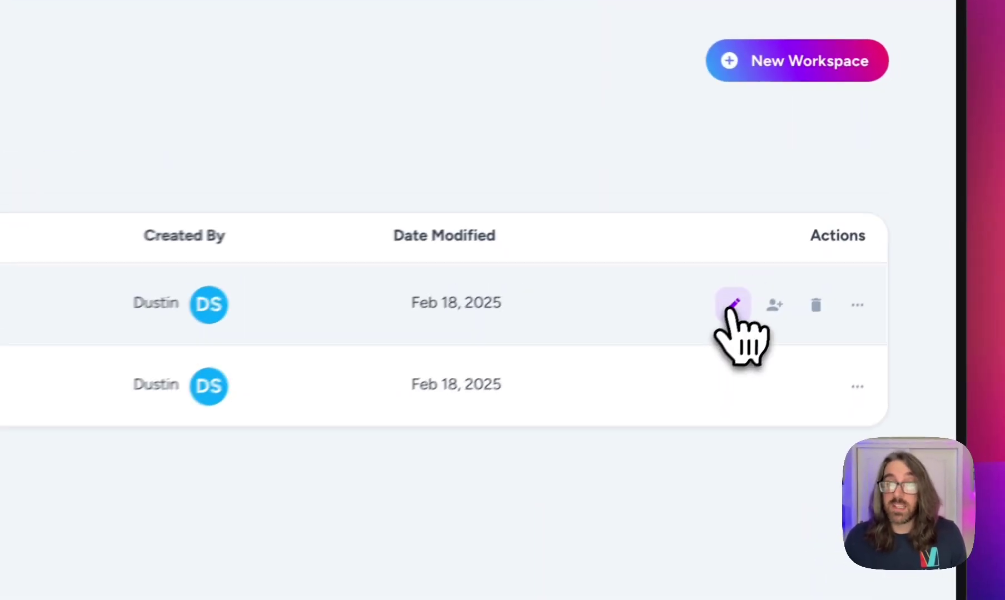
{"action": "left_click", "coordinate": [859, 207]}
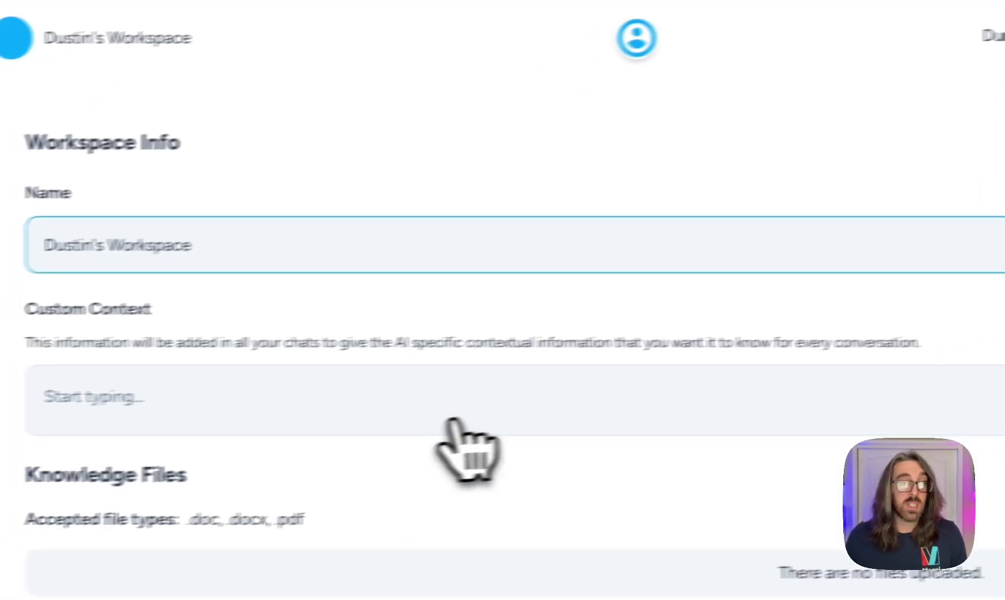
{"action": "left_click", "coordinate": [348, 386]}
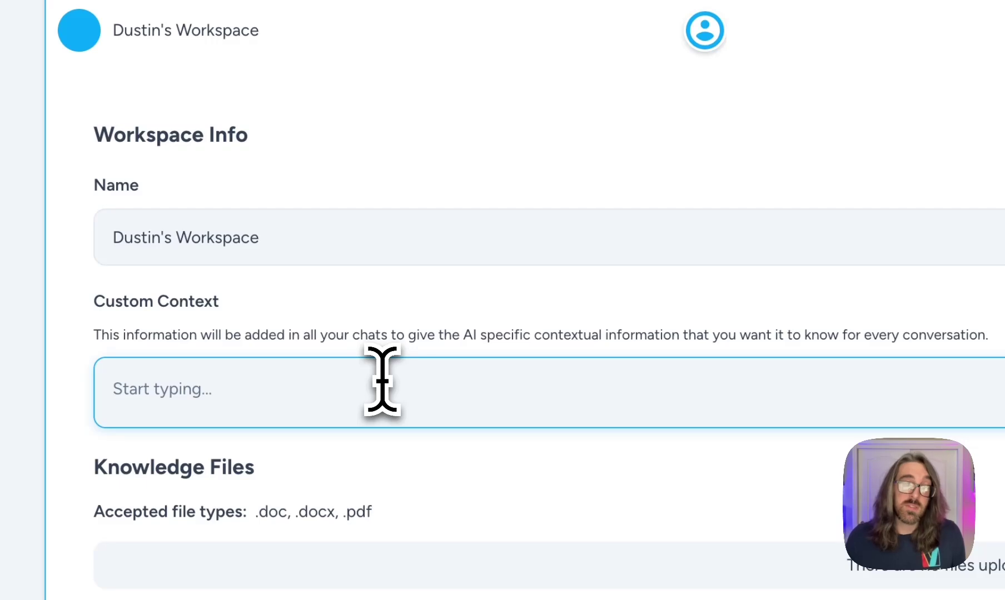
{"action": "left_click", "coordinate": [395, 233]}
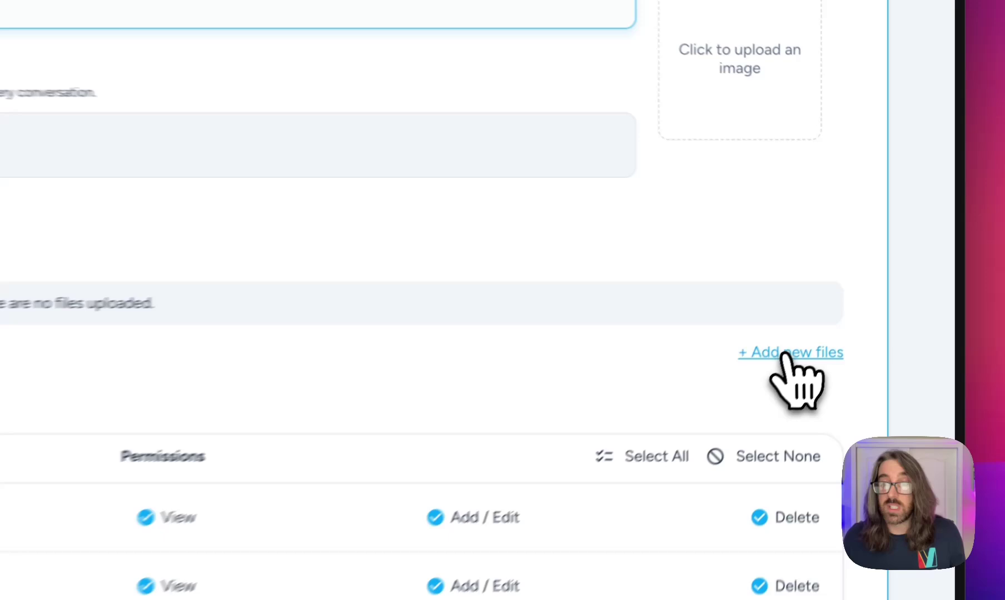
{"action": "left_click", "coordinate": [888, 257]}
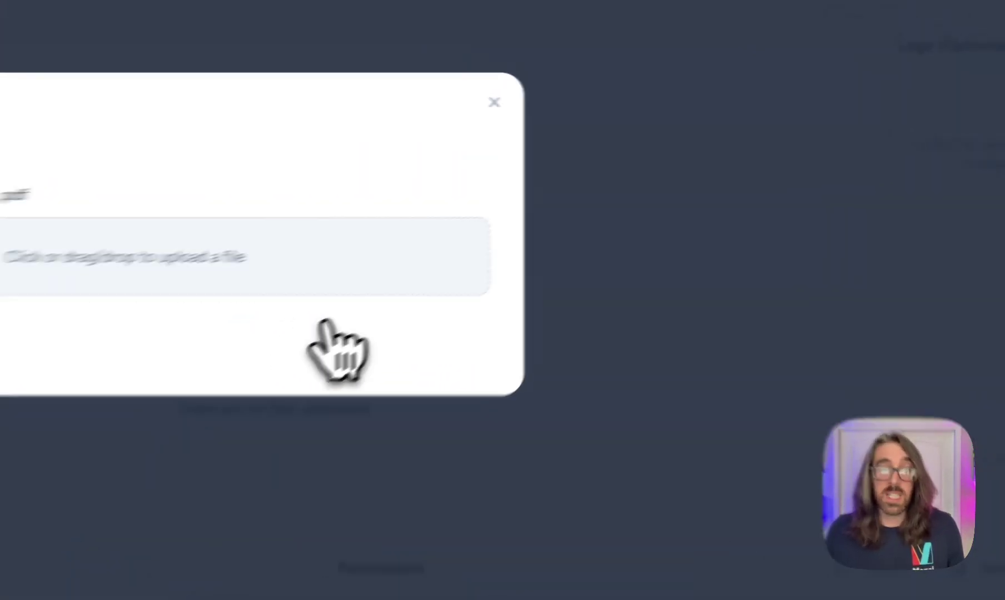
{"action": "key", "text": "super+Tab"}
{"action": "key", "text": "super+Tab"}
{"action": "key", "text": "super+Tab"}
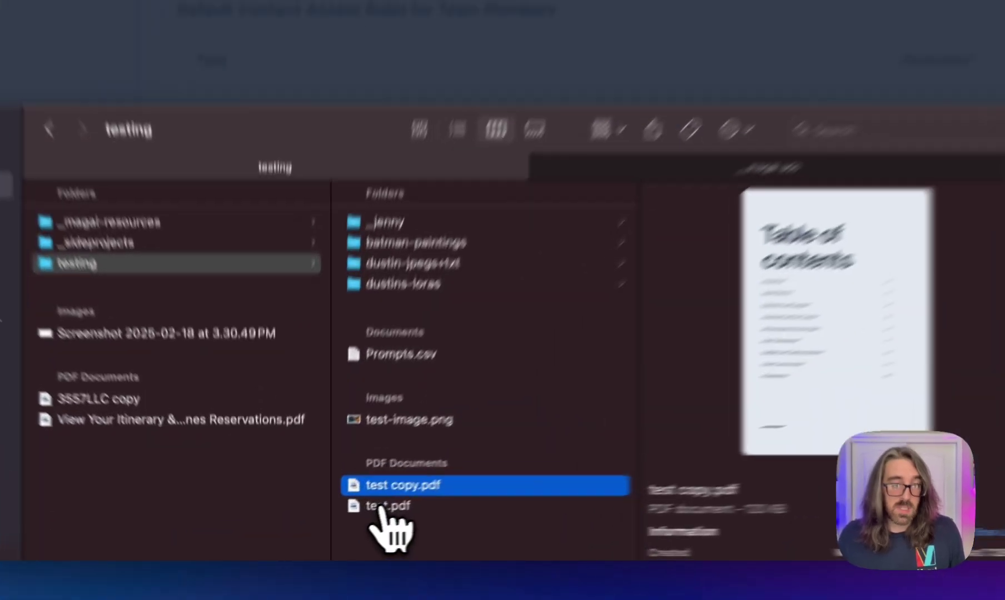
{"action": "left_click_drag", "start_coordinate": [379, 508], "coordinate": [550, 303]}
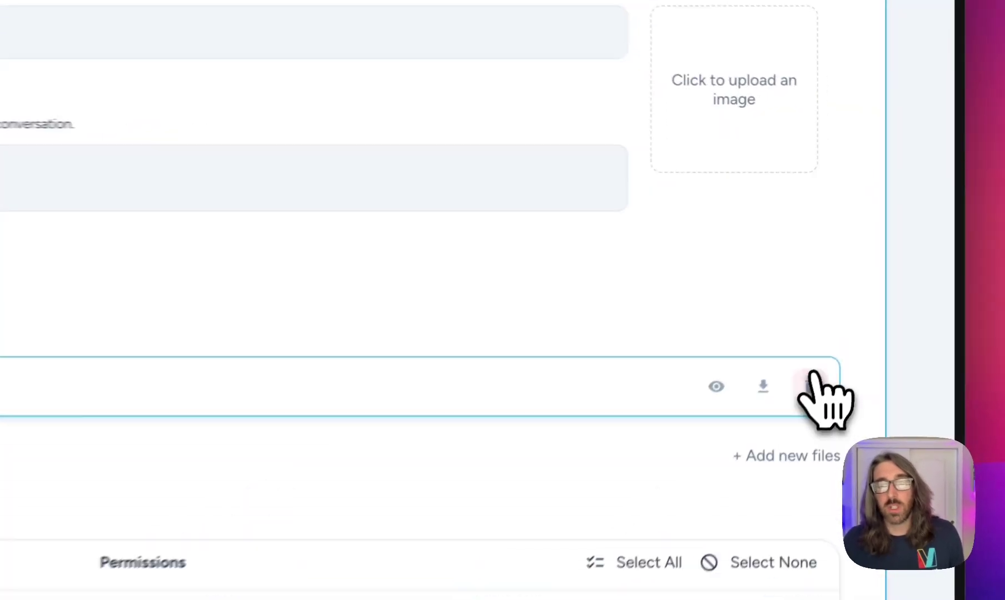
{"action": "left_click", "coordinate": [809, 385]}
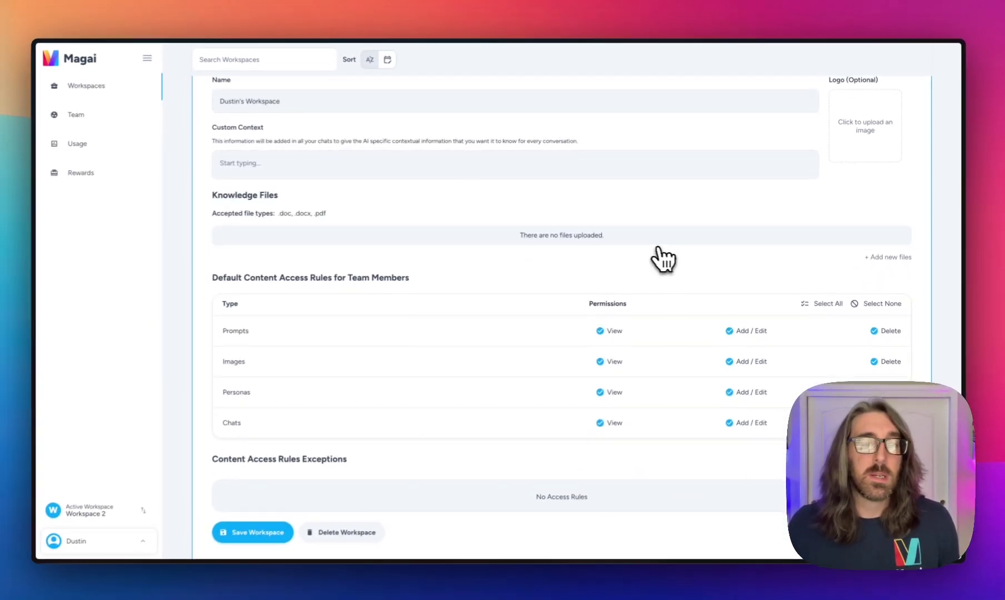
{"action": "scroll", "coordinate": [418, 358], "scroll_direction": "down", "scroll_amount": 2}
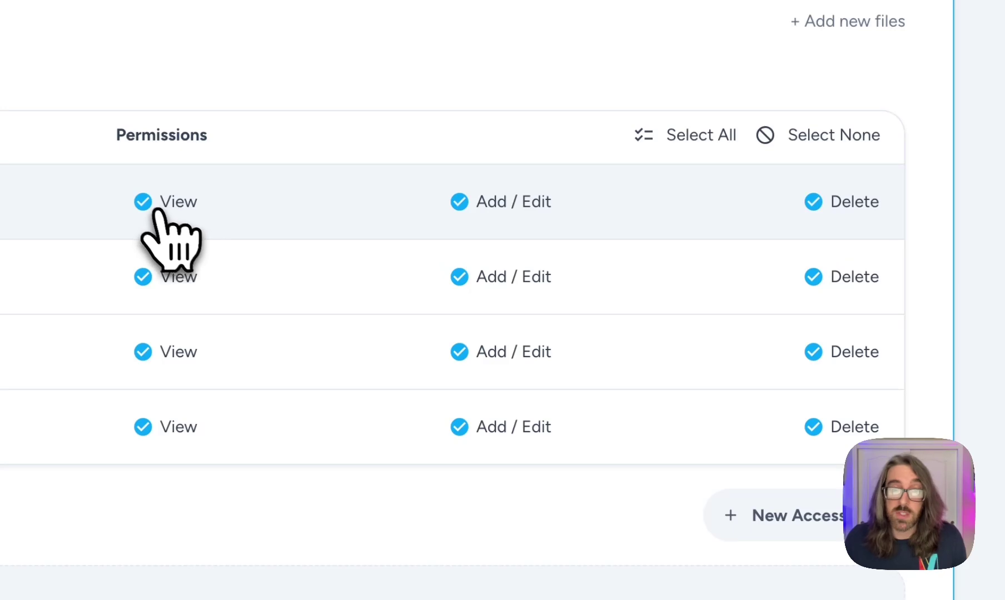
{"action": "scroll", "coordinate": [146, 204], "scroll_direction": "up", "scroll_amount": 3}
{"action": "scroll", "coordinate": [146, 207], "scroll_direction": "up", "scroll_amount": 2}
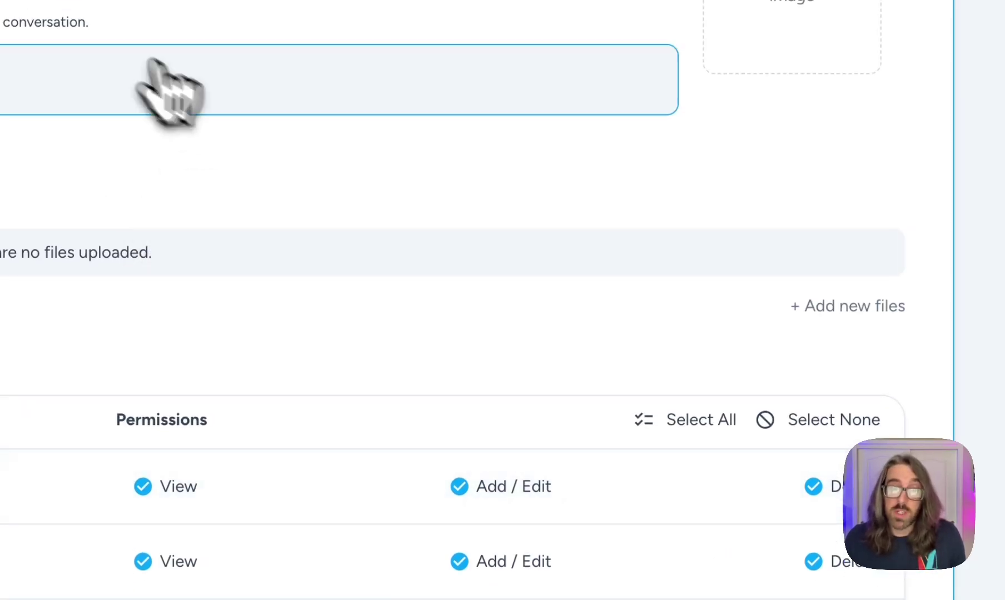
{"action": "scroll", "coordinate": [146, 261], "scroll_direction": "down", "scroll_amount": 4}
Step: Clear View, Add / Edit and Delete for Prompts and Personas, keeping Images and Chats full
{"action": "left_click", "coordinate": [149, 265]}
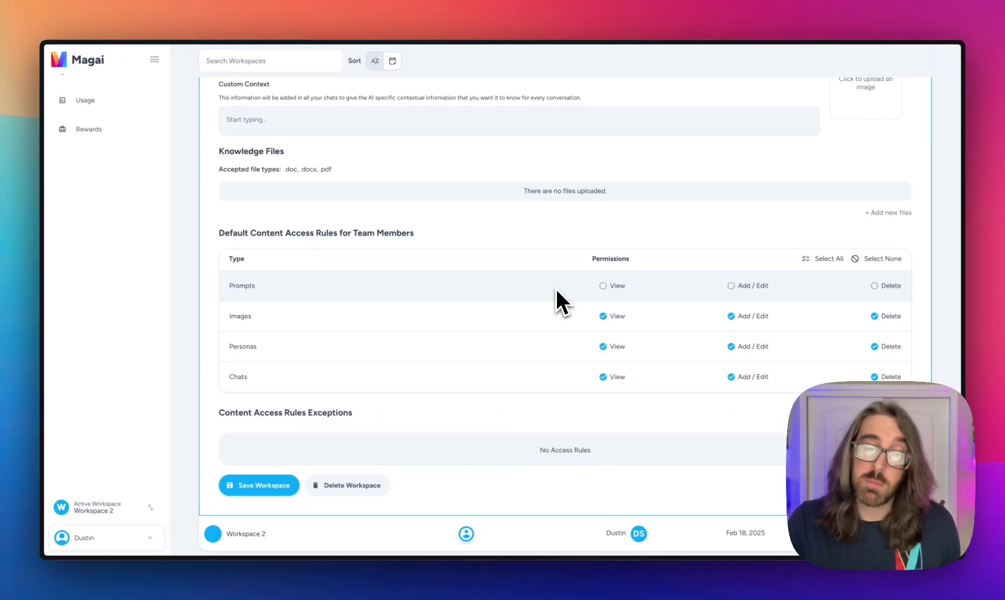
{"action": "scroll", "coordinate": [567, 312], "scroll_direction": "down", "scroll_amount": 1}
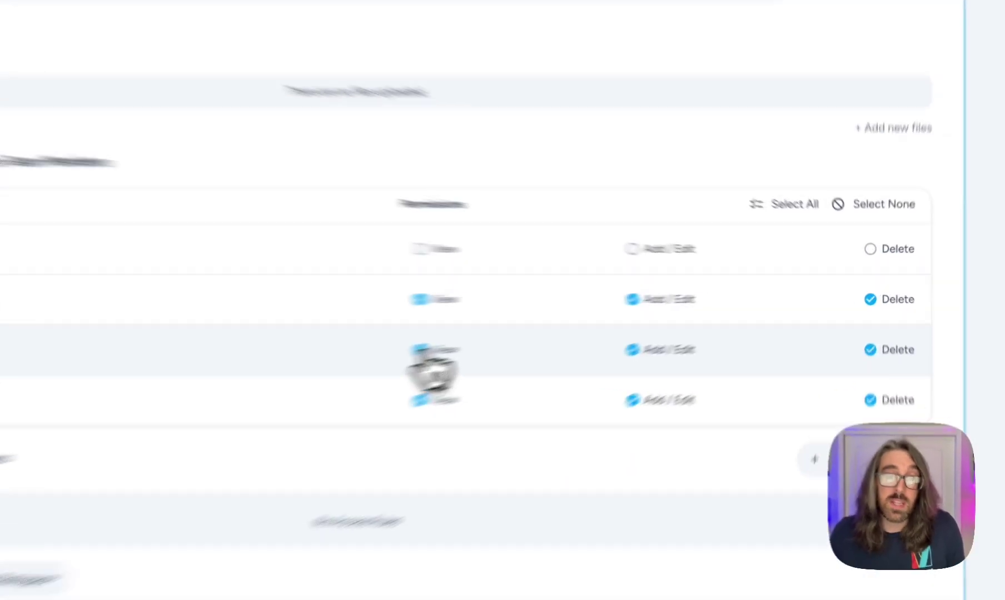
{"action": "left_click", "coordinate": [420, 350]}
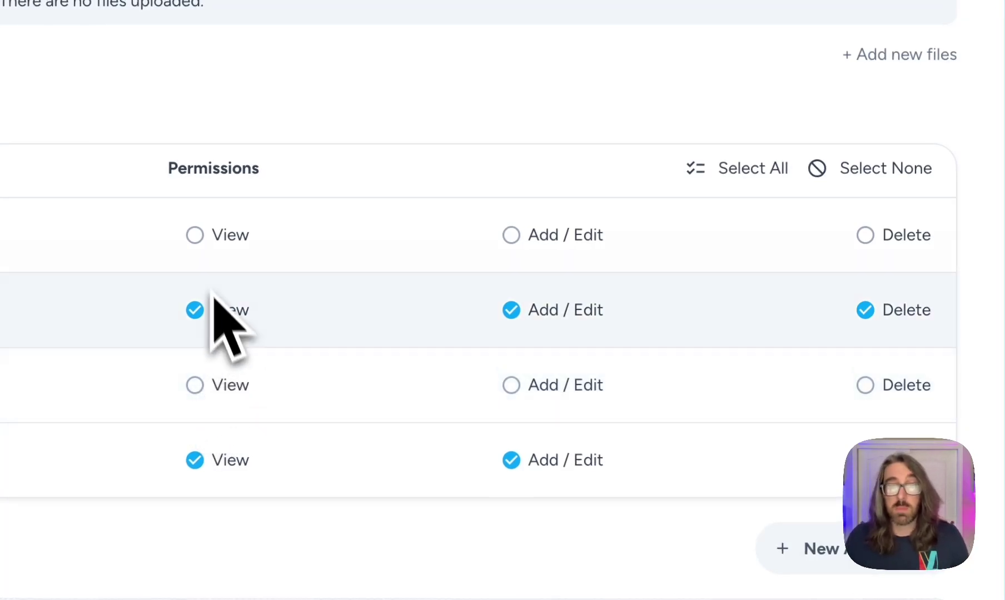
{"action": "left_click", "coordinate": [195, 235]}
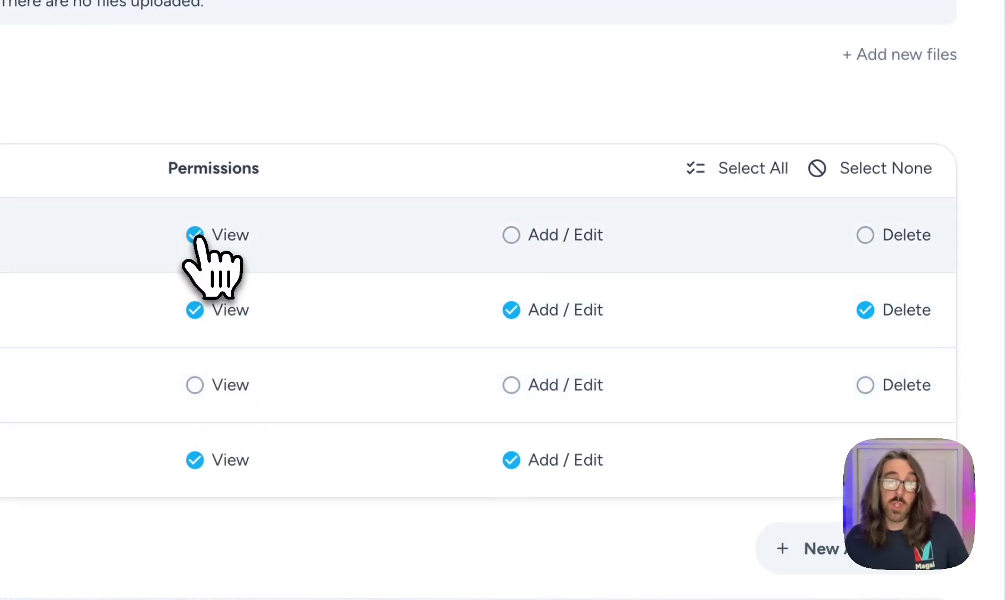
{"action": "left_click", "coordinate": [510, 238]}
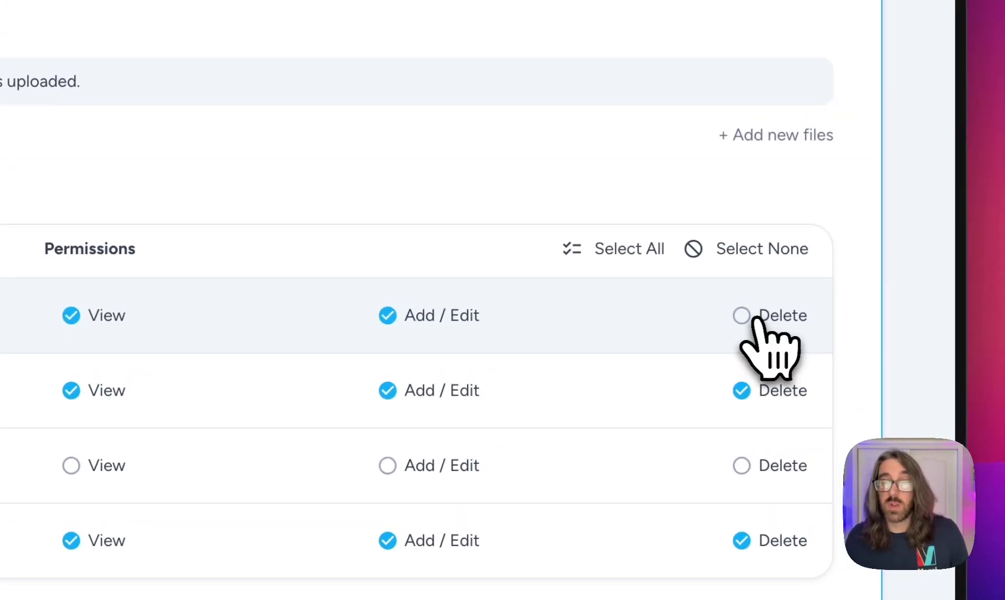
{"action": "left_click", "coordinate": [865, 236]}
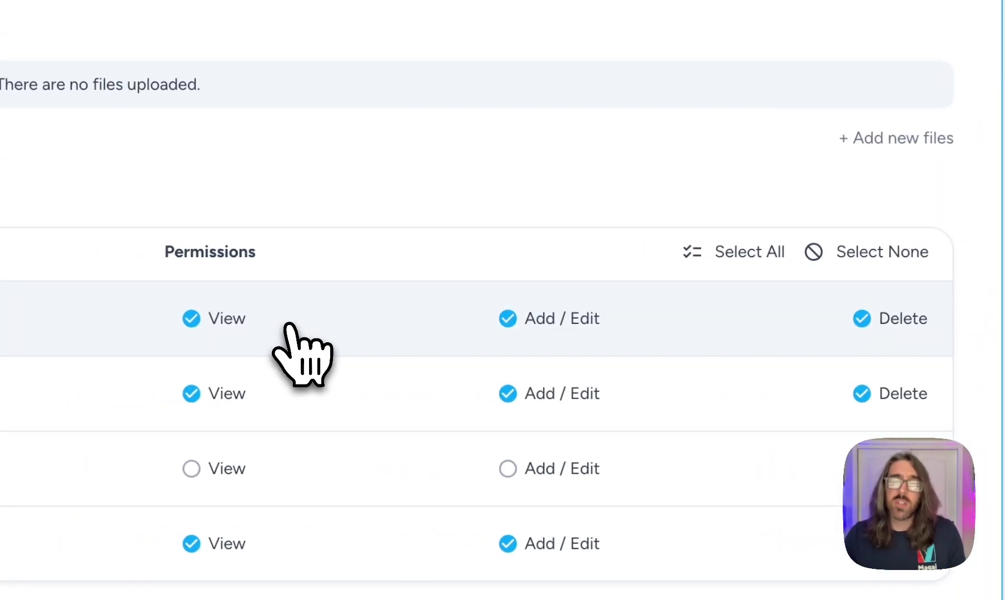
{"action": "left_click", "coordinate": [193, 319]}
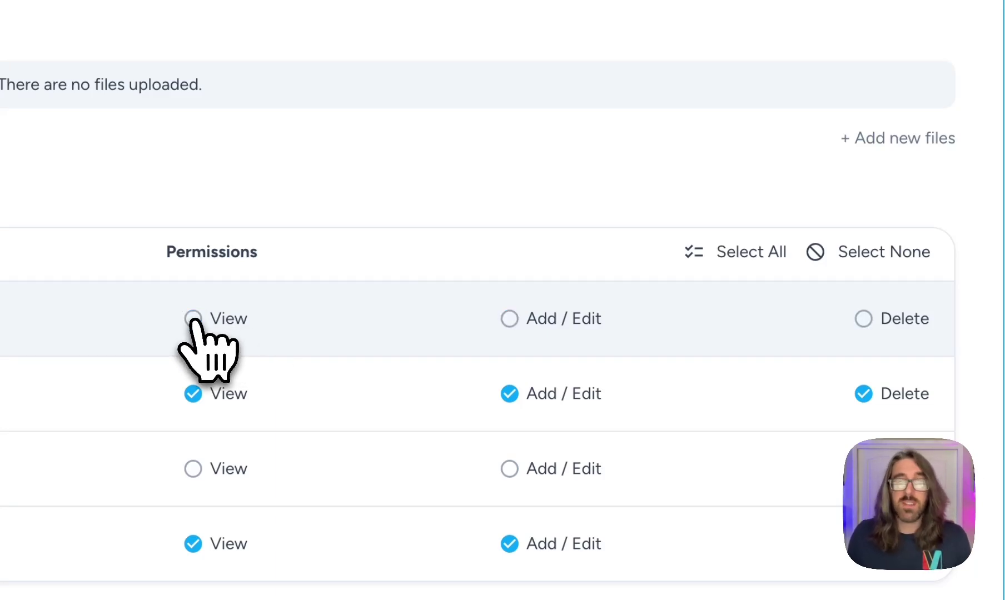
{"action": "left_click", "coordinate": [508, 320]}
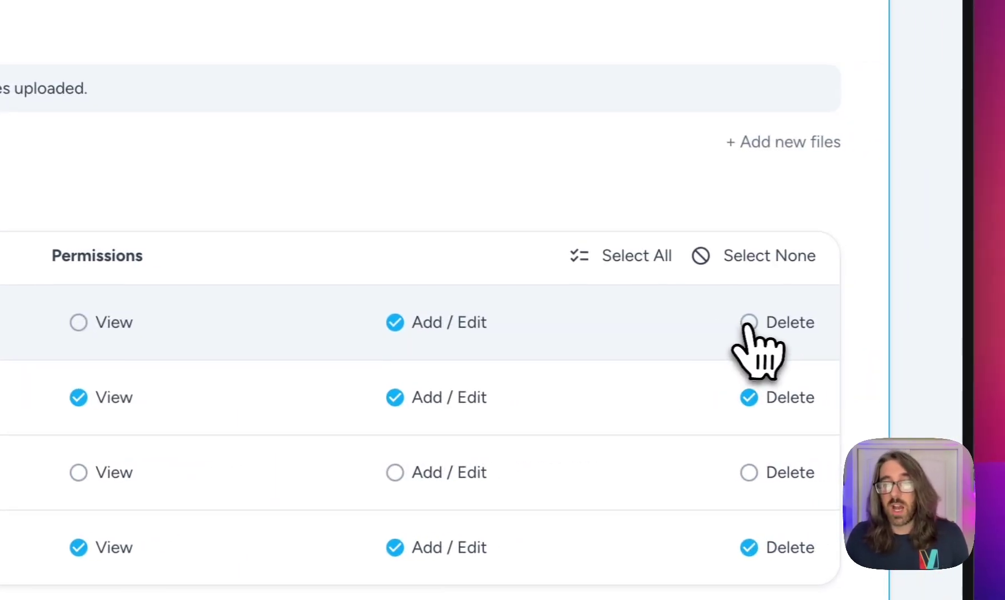
{"action": "left_click", "coordinate": [748, 324]}
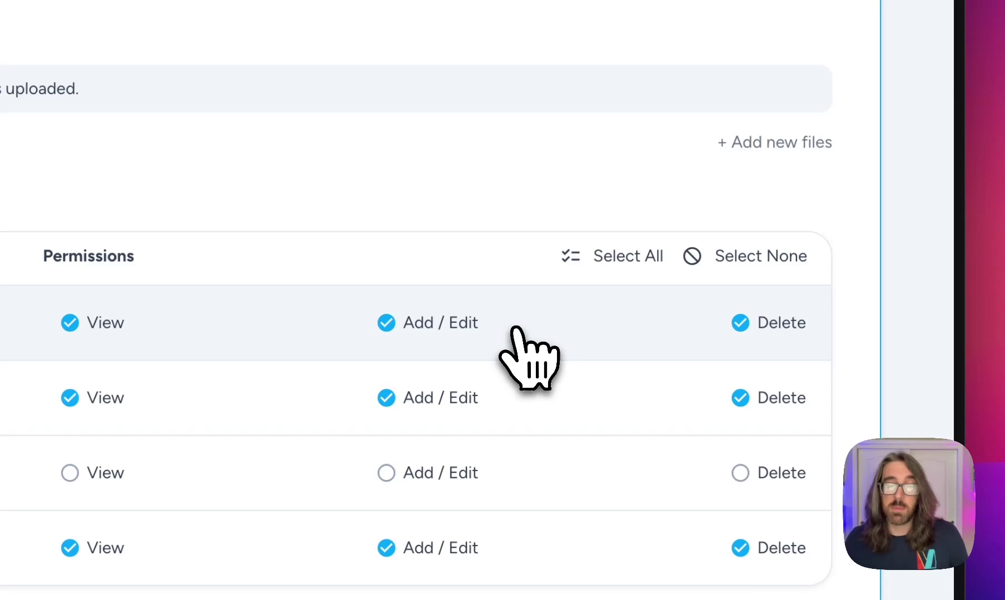
{"action": "left_click", "coordinate": [69, 323]}
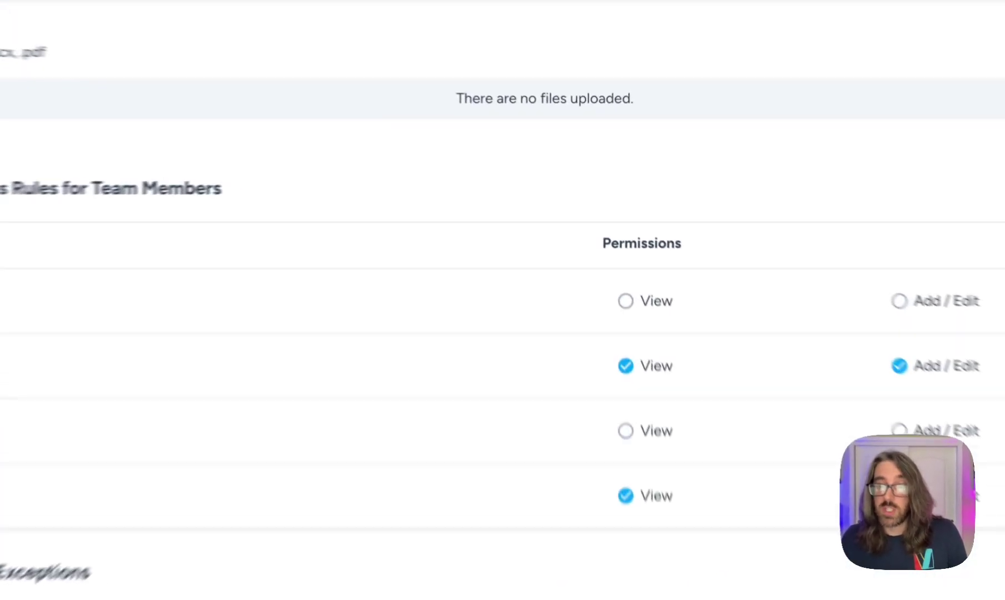
Step: Add an Images access-rule exception granting View only to the second listed user
{"action": "left_click", "coordinate": [884, 351]}
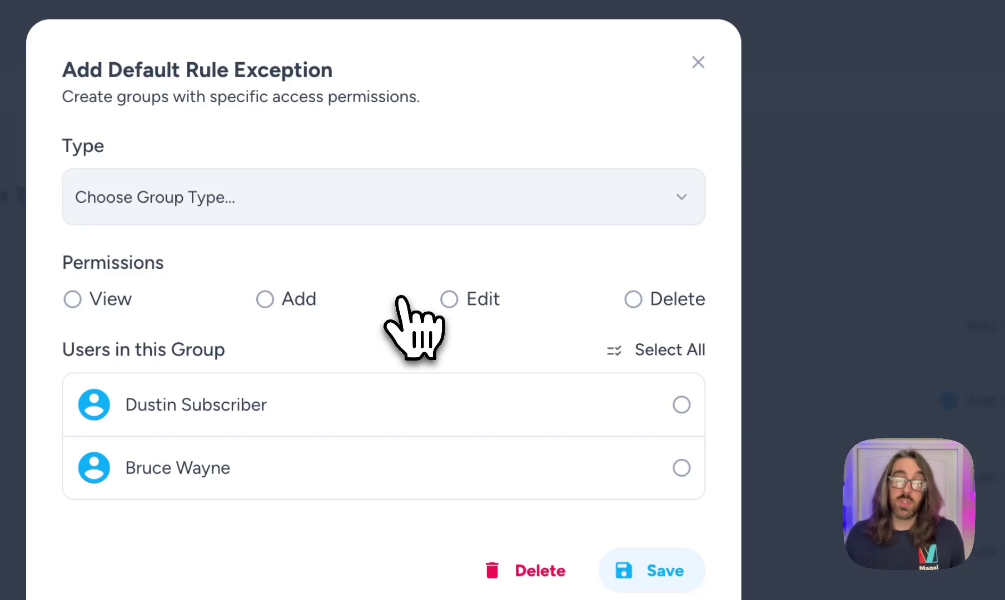
{"action": "left_click", "coordinate": [364, 200]}
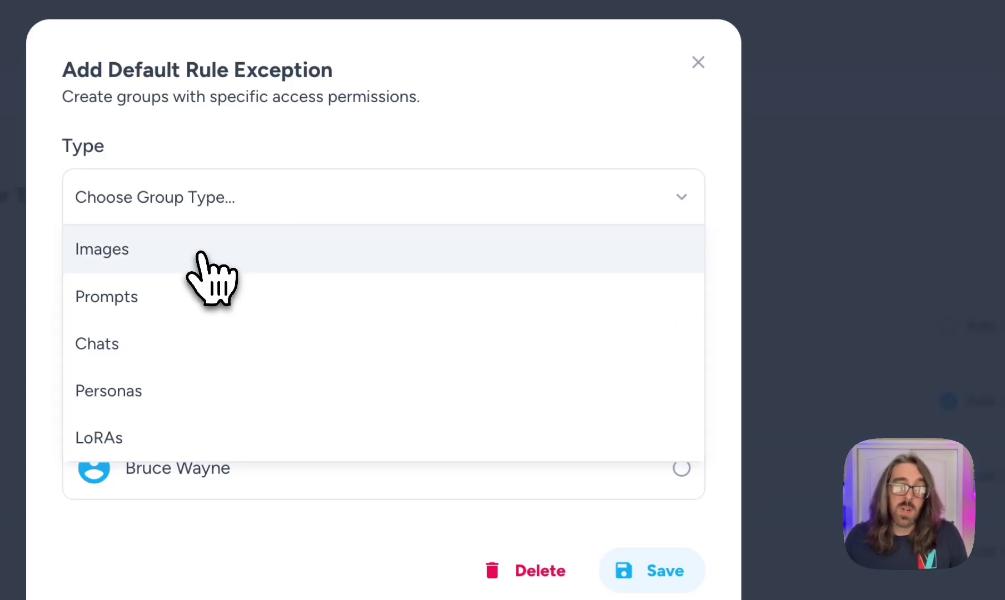
{"action": "left_click", "coordinate": [211, 277]}
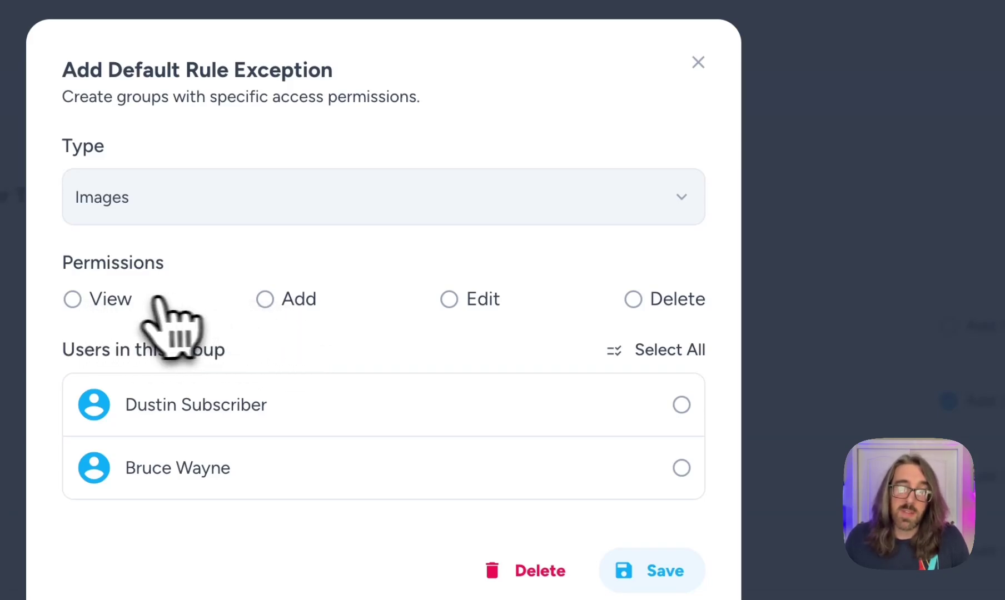
{"action": "left_click", "coordinate": [120, 300]}
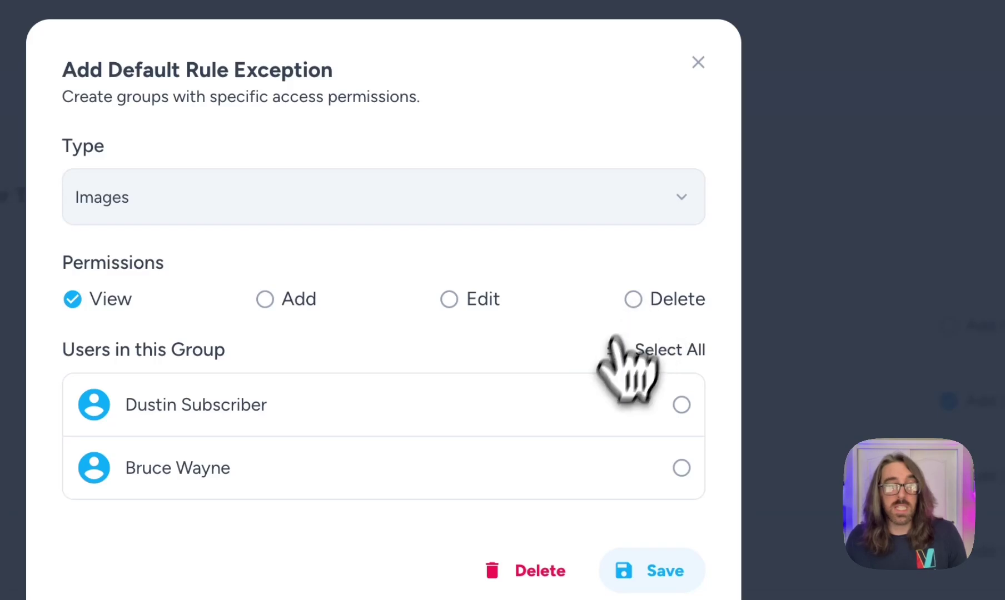
{"action": "left_click", "coordinate": [389, 444]}
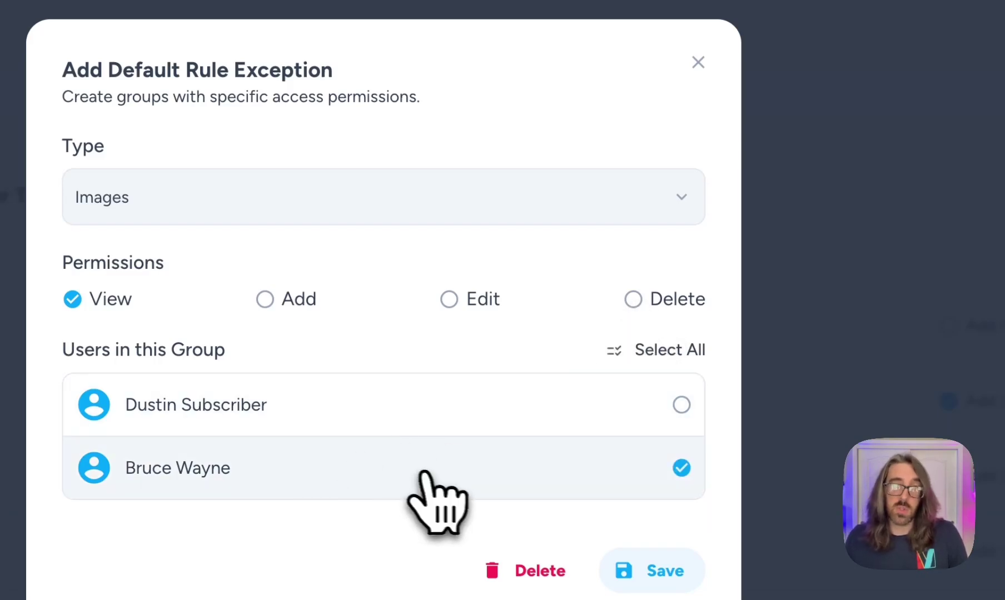
{"action": "left_click", "coordinate": [664, 572]}
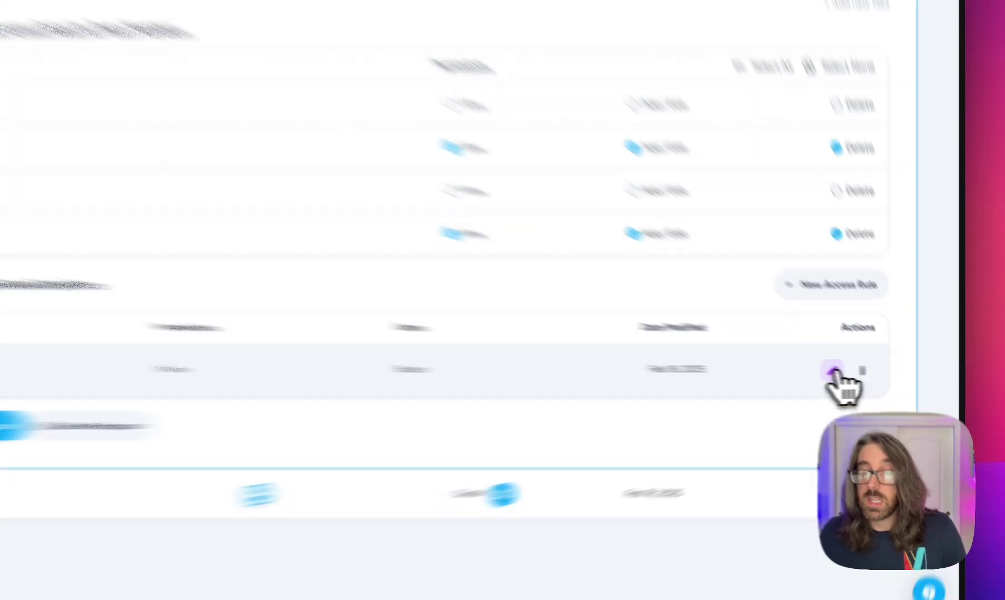
Step: Review the Images exception without changes, then scroll back to the Workspaces list
{"action": "left_click", "coordinate": [870, 377]}
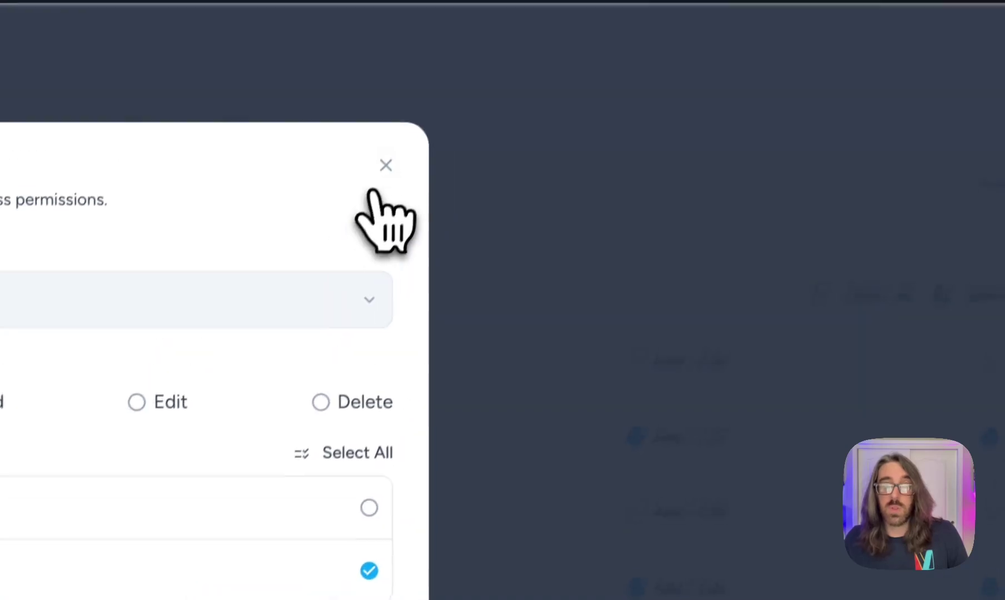
{"action": "left_click", "coordinate": [444, 22]}
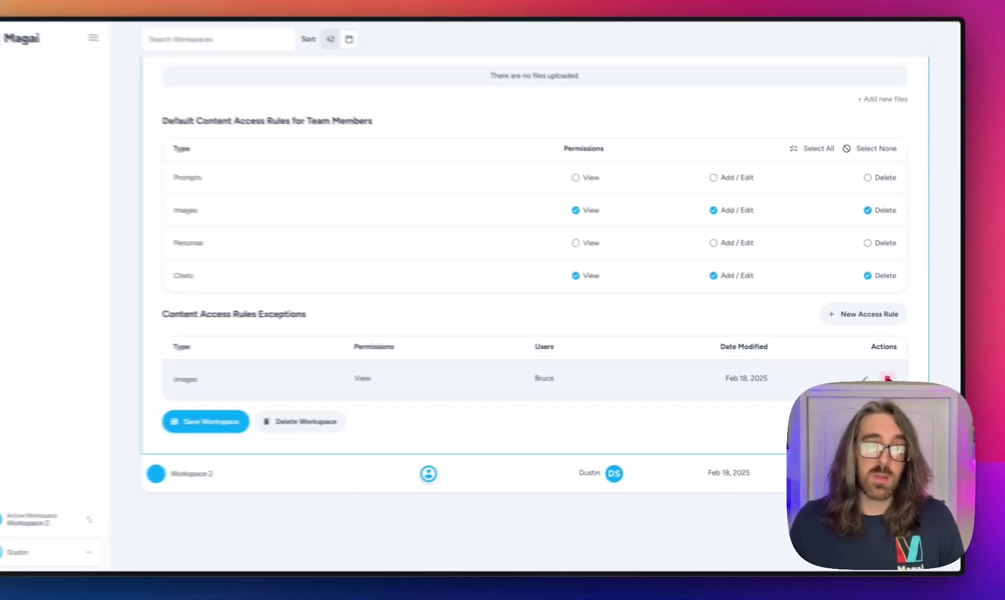
{"action": "scroll", "coordinate": [691, 304], "scroll_direction": "up", "scroll_amount": 5}
{"action": "scroll", "coordinate": [673, 277], "scroll_direction": "down", "scroll_amount": 3}
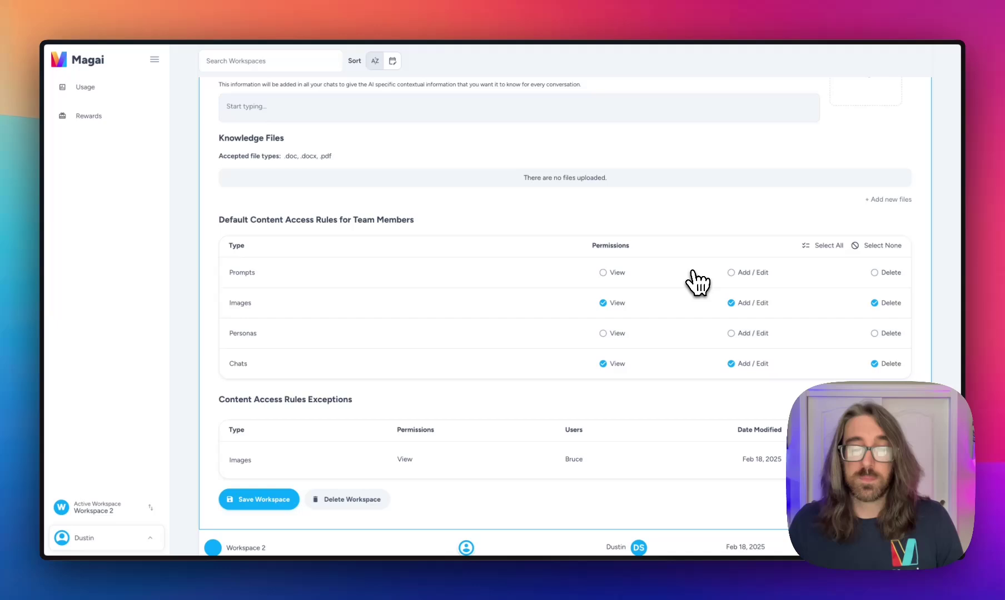
{"action": "scroll", "coordinate": [692, 272], "scroll_direction": "down", "scroll_amount": 3}
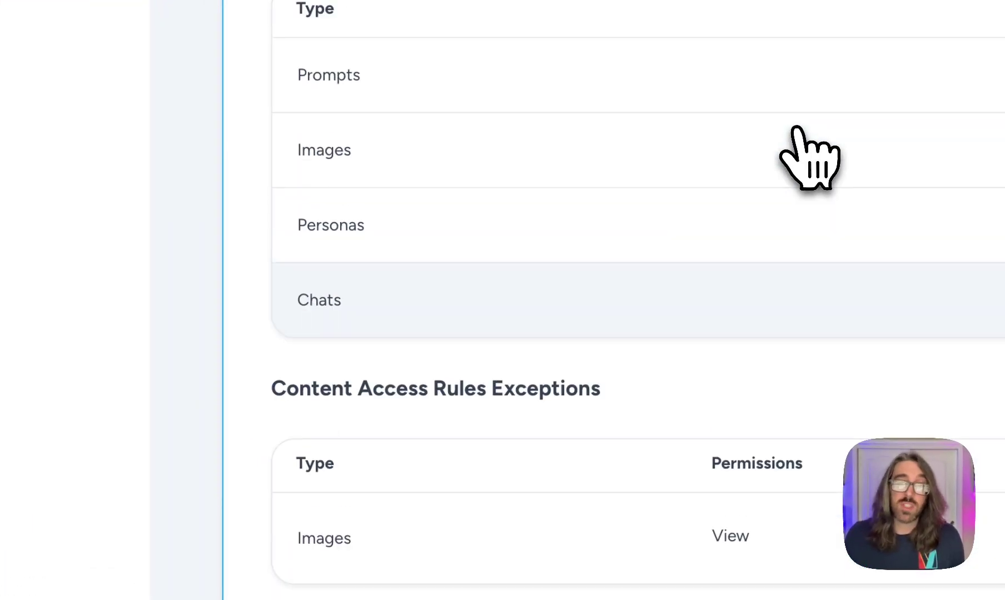
{"action": "scroll", "coordinate": [808, 159], "scroll_direction": "down", "scroll_amount": 3}
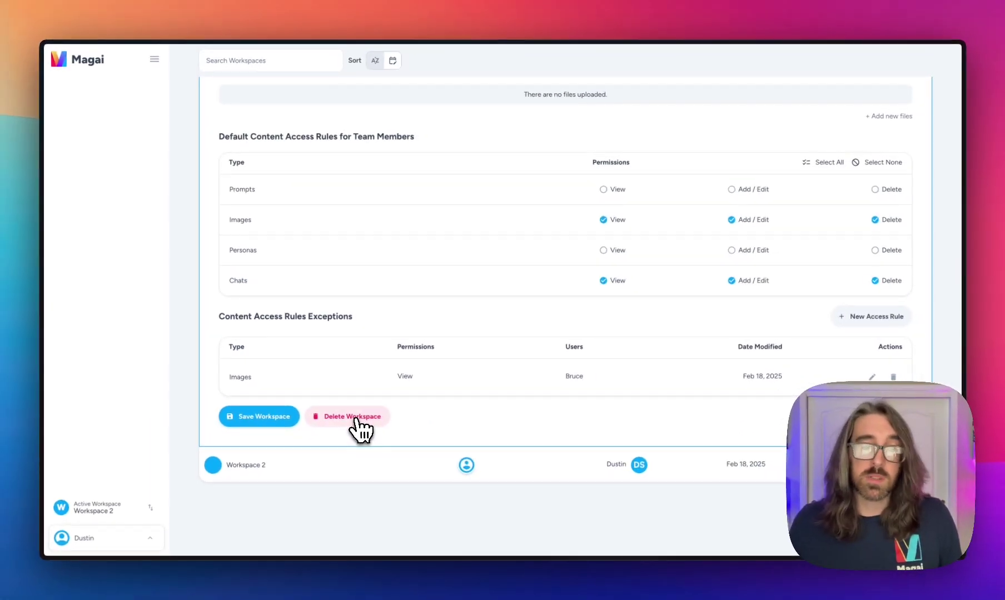
{"action": "scroll", "coordinate": [834, 262], "scroll_direction": "up", "scroll_amount": 10}
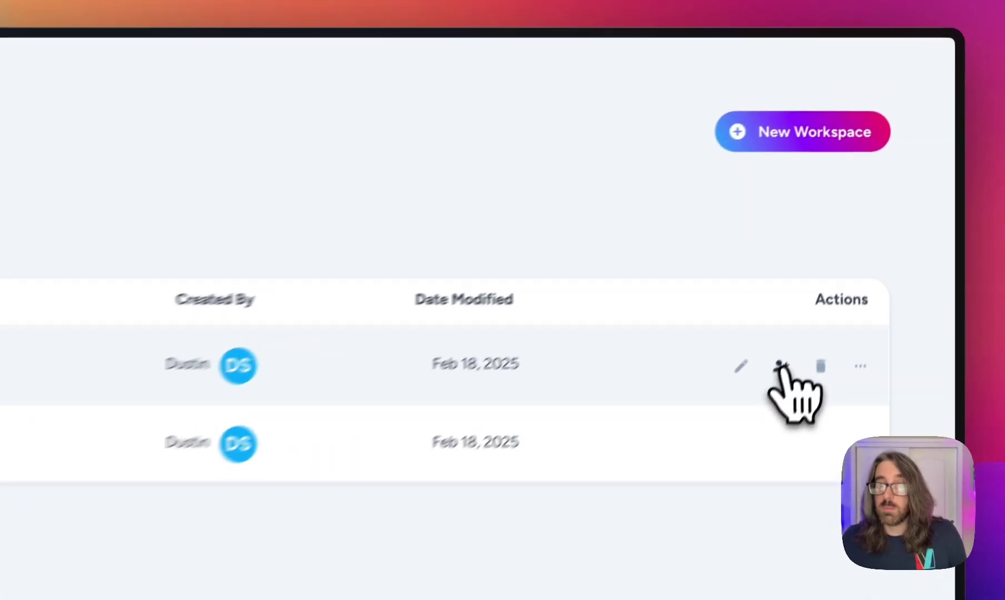
{"action": "left_click", "coordinate": [760, 401]}
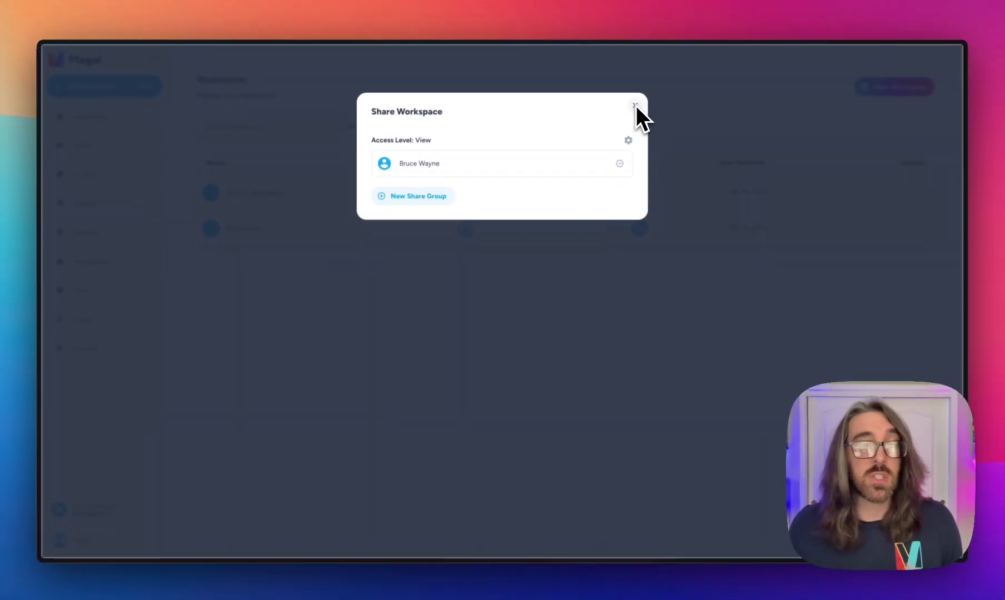
{"action": "left_click", "coordinate": [634, 106]}
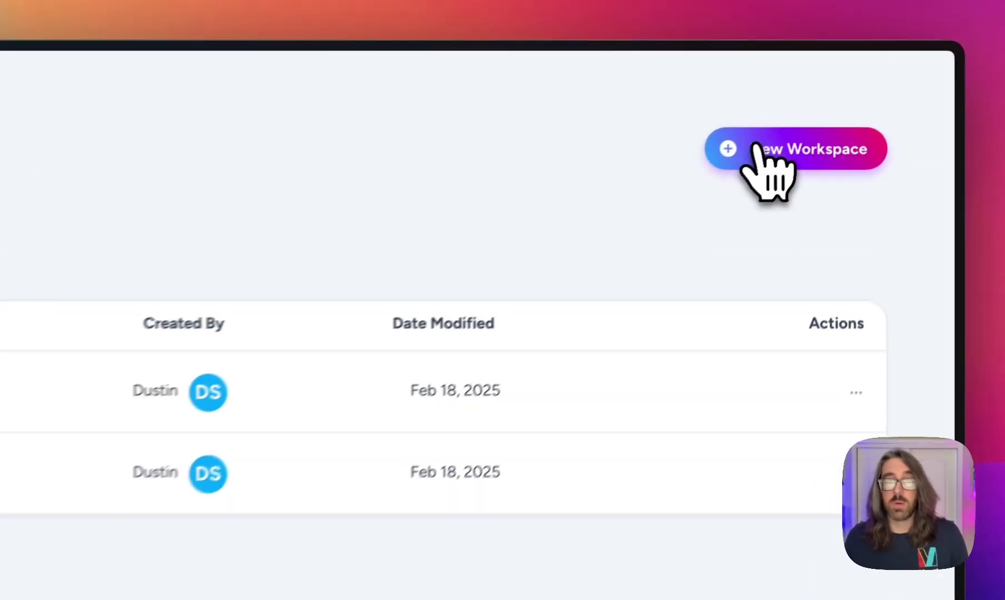
Step: Create and save a new workspace named 'Workspace 3'
{"action": "left_click", "coordinate": [877, 88]}
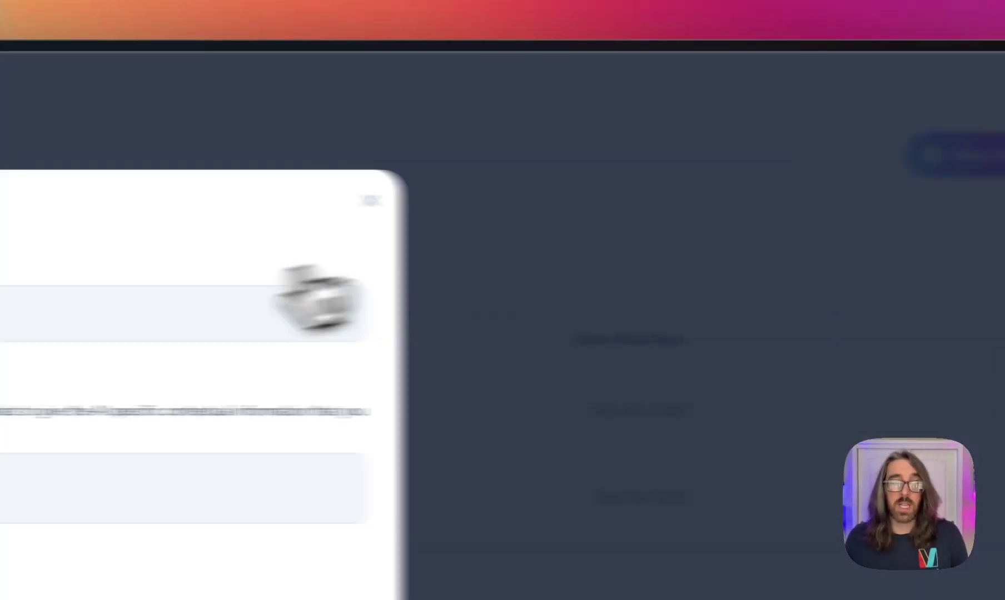
{"action": "type", "text": "Wpo"}
{"action": "key", "text": "BackSpace"}
{"action": "key", "text": "BackSpace"}
{"action": "type", "text": "orkspace 3"}
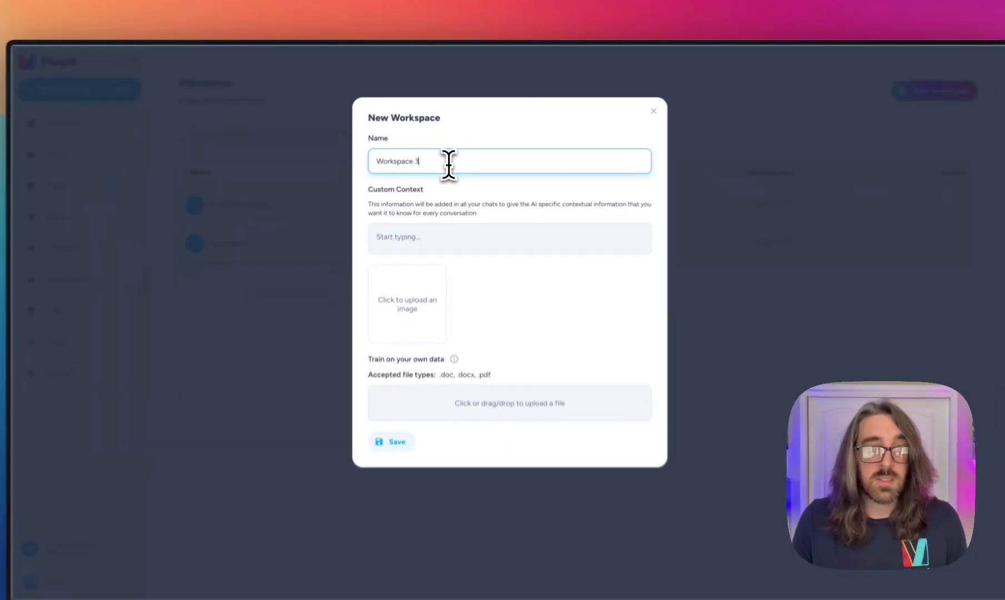
{"action": "left_click", "coordinate": [390, 442]}
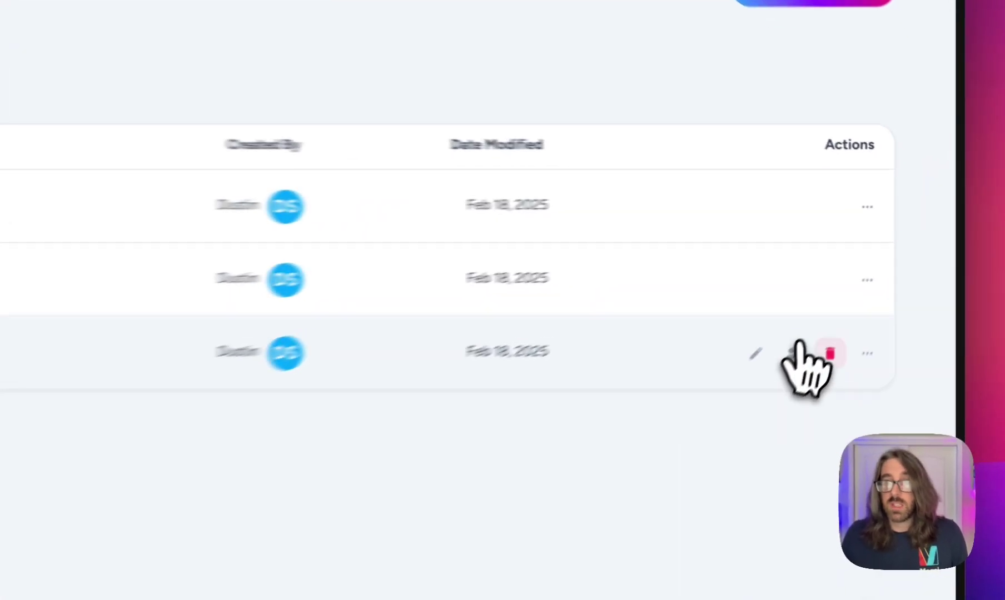
Step: Share Workspace 3 via a new share group giving the listed user View and Edit
{"action": "left_click", "coordinate": [882, 262]}
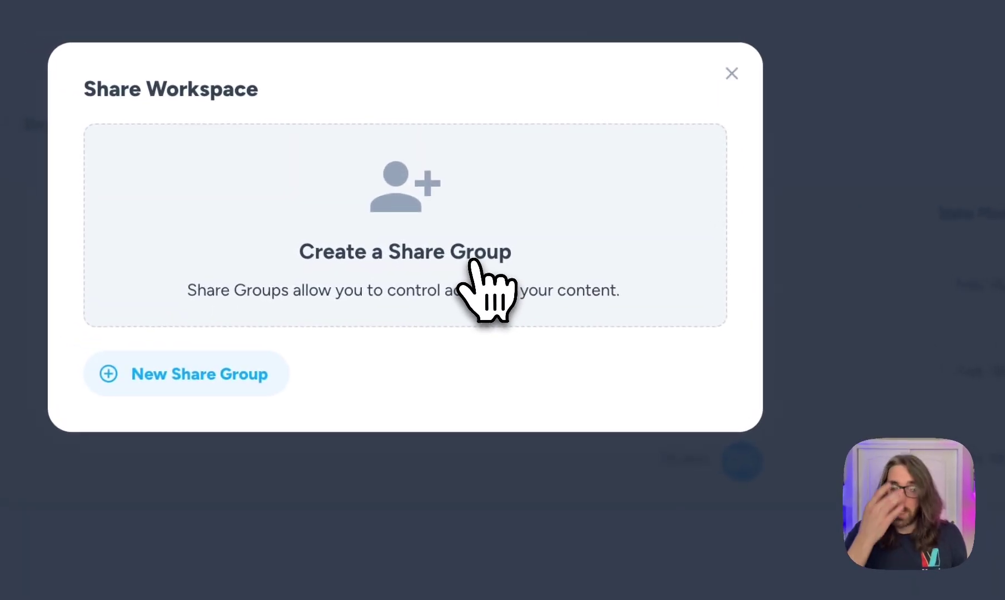
{"action": "left_click", "coordinate": [162, 371]}
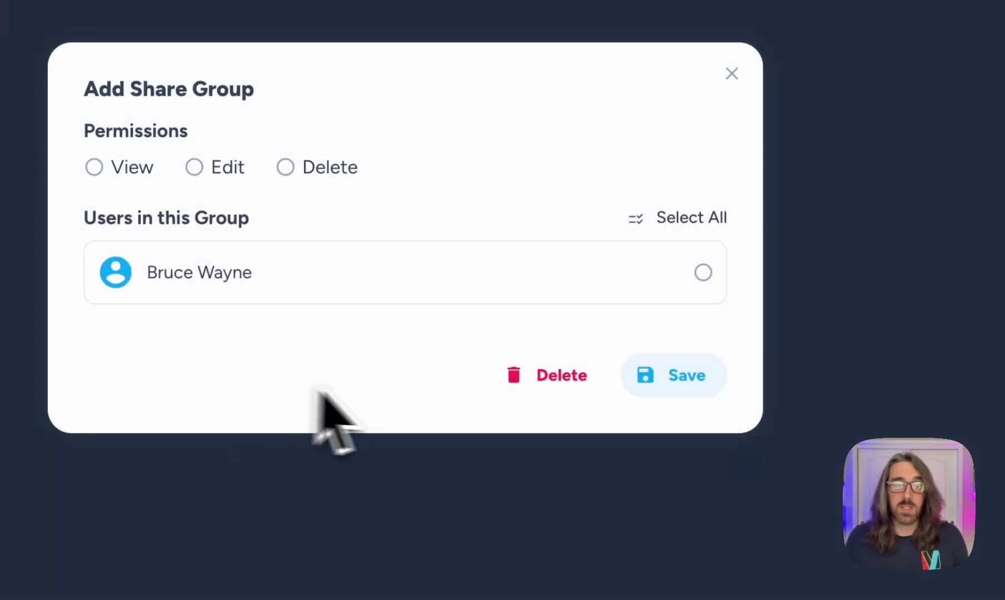
{"action": "left_click", "coordinate": [616, 287]}
{"action": "left_click", "coordinate": [245, 169]}
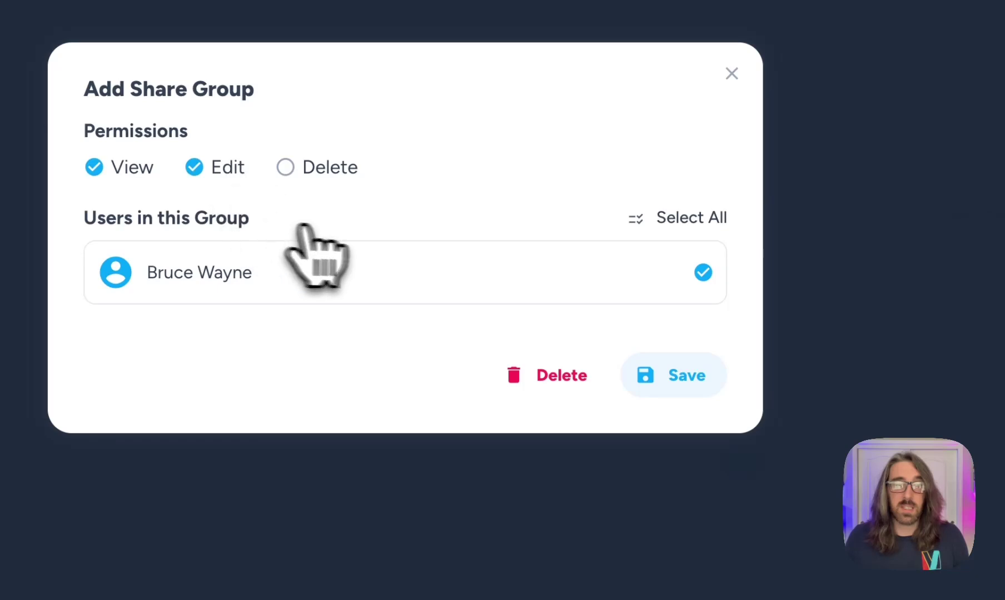
{"action": "left_click", "coordinate": [675, 377]}
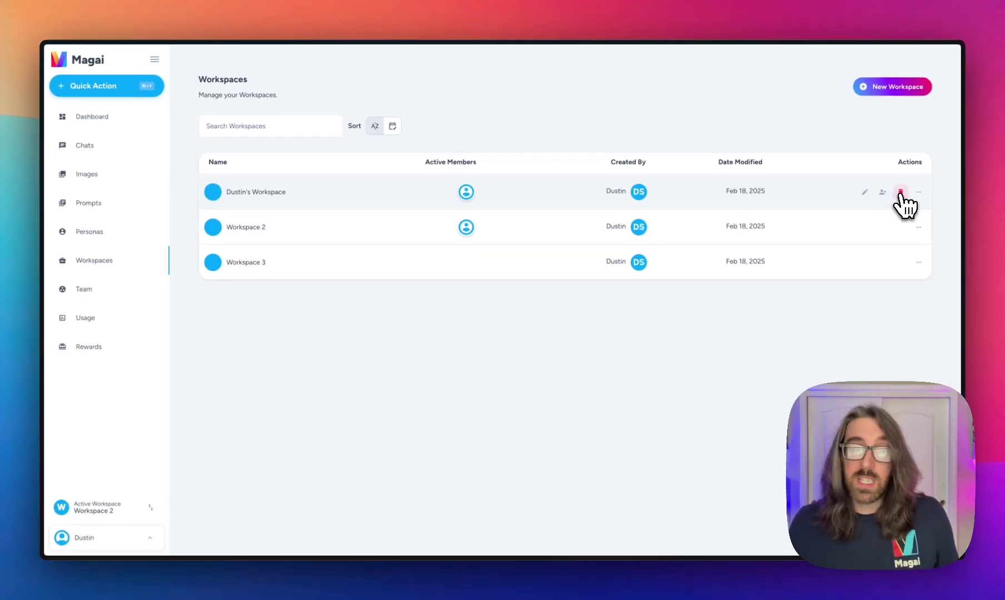
Step: Delete Workspace 3, migrating its content into Workspace 2, and switch the active workspace to Workspace 2
{"action": "left_click", "coordinate": [900, 263]}
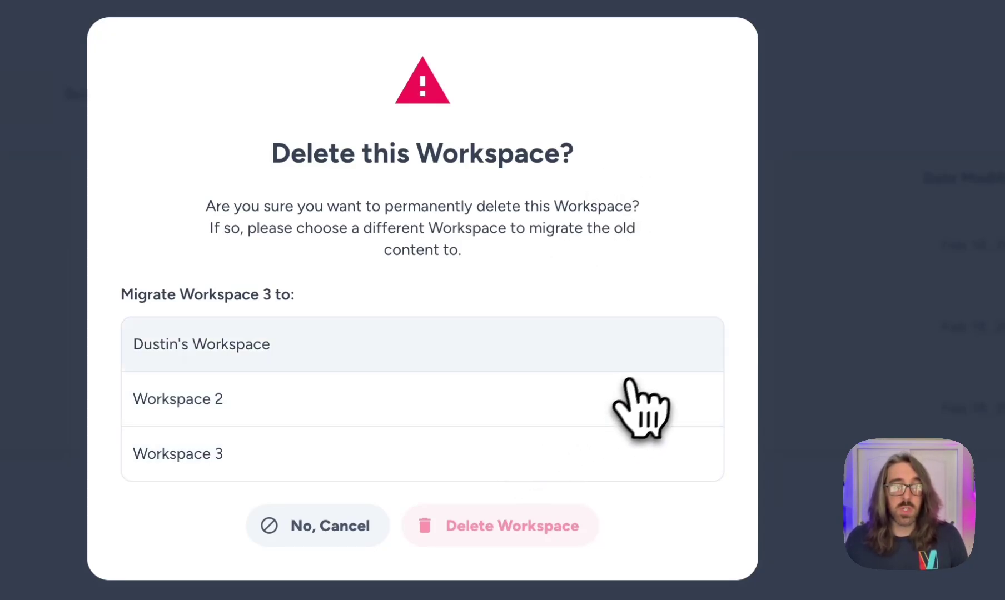
{"action": "left_click", "coordinate": [606, 394]}
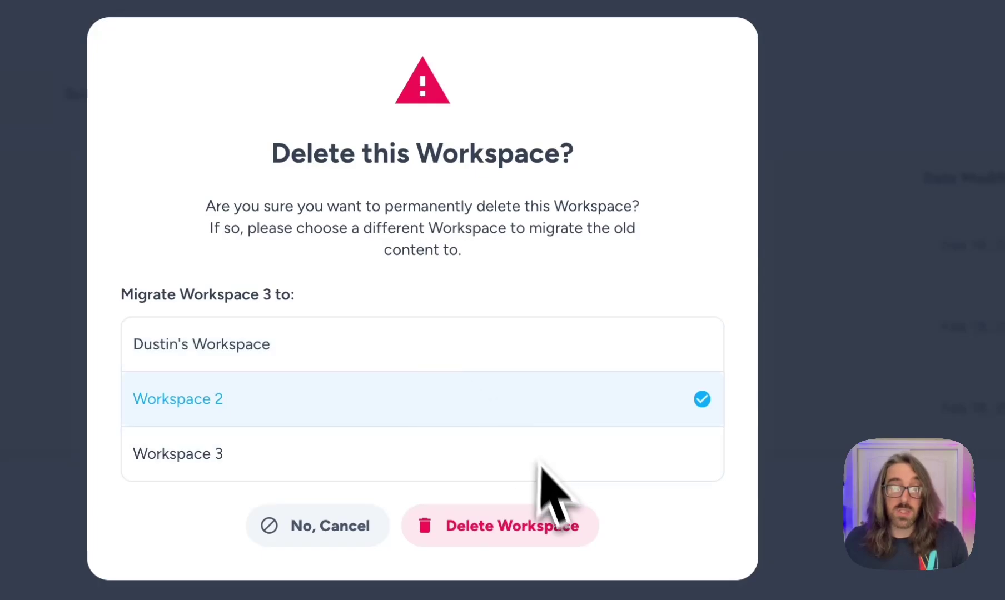
{"action": "left_click", "coordinate": [533, 528]}
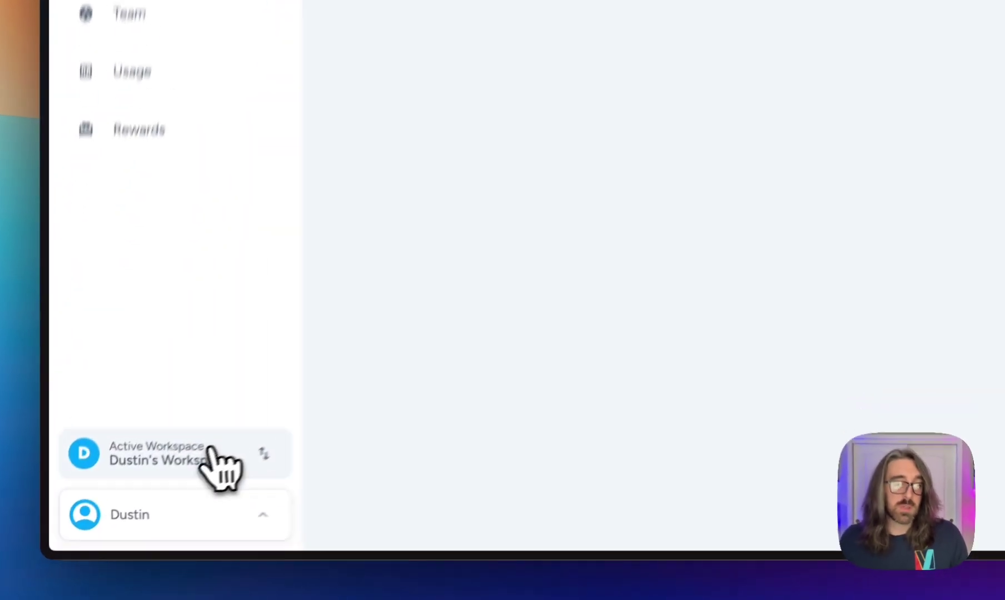
{"action": "left_click", "coordinate": [127, 507]}
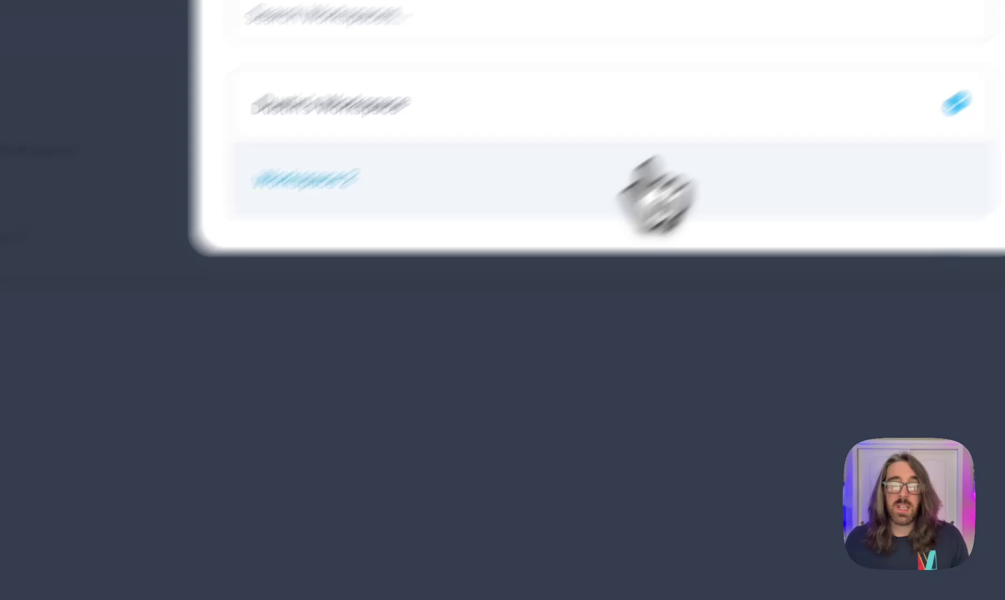
{"action": "left_click", "coordinate": [418, 361]}
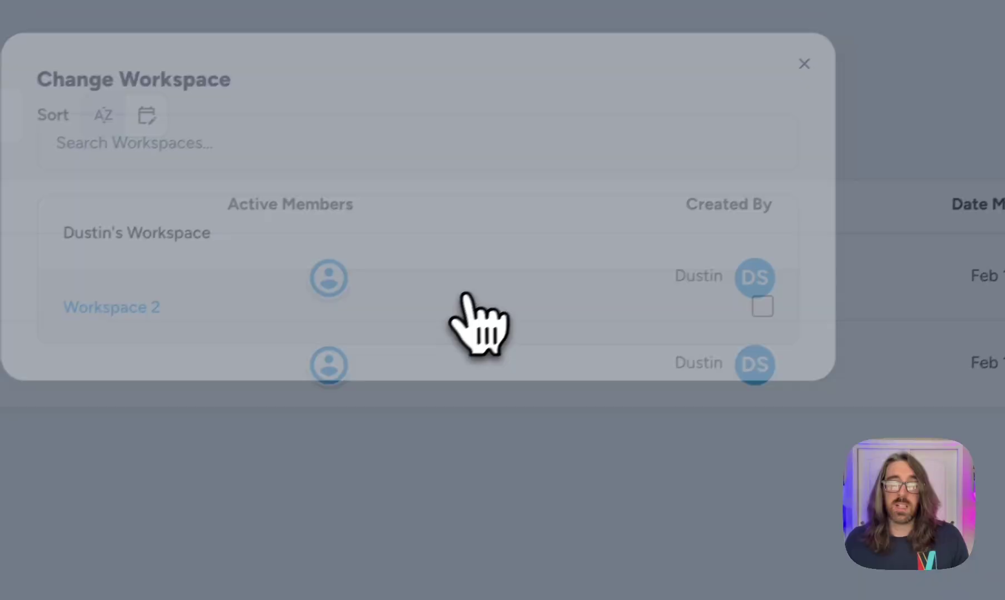
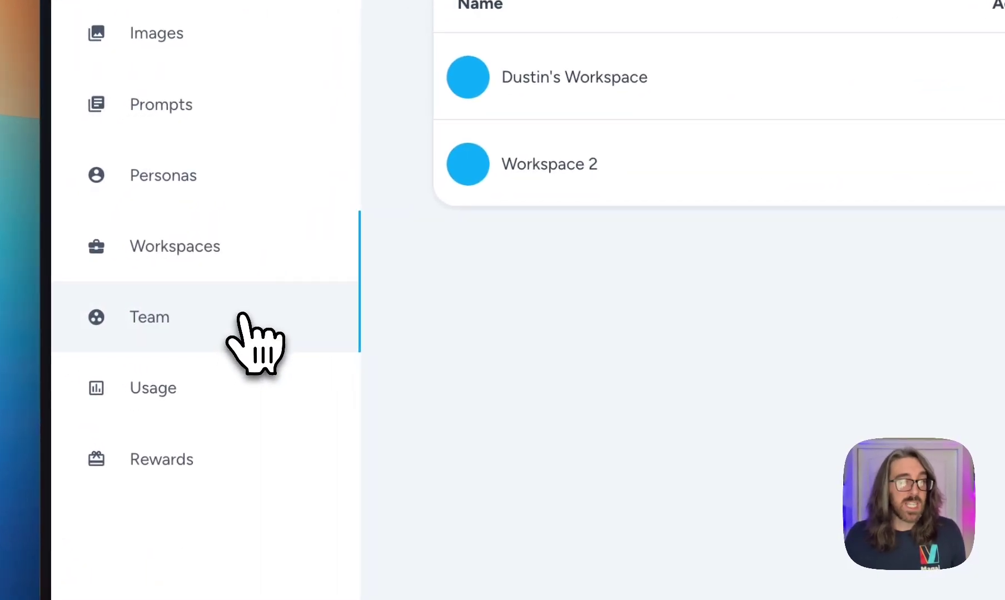
Step: On the Team page, delete the word 'Best' from the team name and save it
{"action": "left_click", "coordinate": [240, 315]}
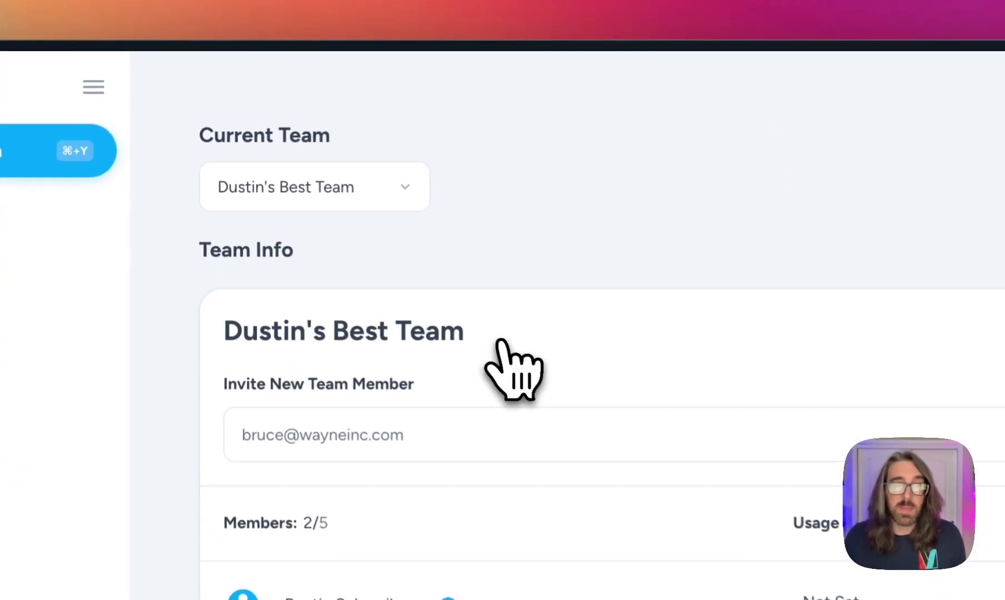
{"action": "double_click", "coordinate": [450, 340]}
{"action": "double_click", "coordinate": [381, 340]}
{"action": "key", "text": "BackSpace"}
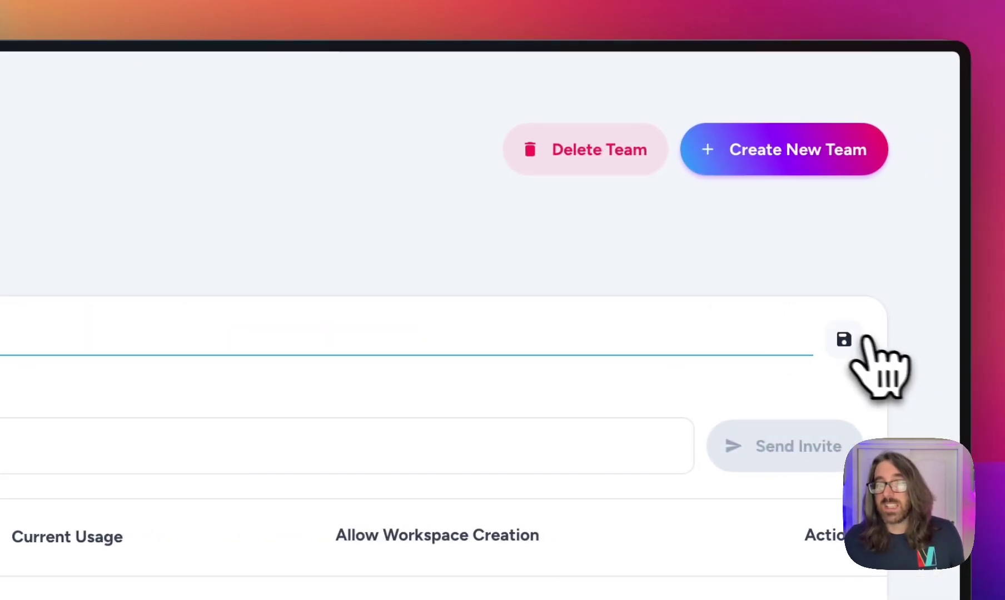
{"action": "left_click", "coordinate": [845, 341]}
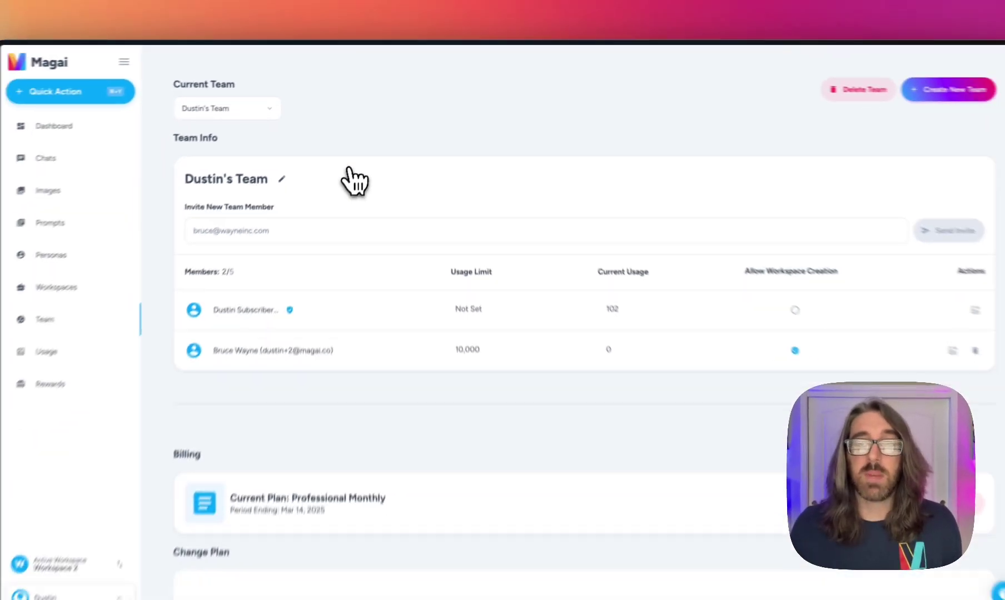
{"action": "scroll", "coordinate": [400, 171], "scroll_direction": "down", "scroll_amount": 1}
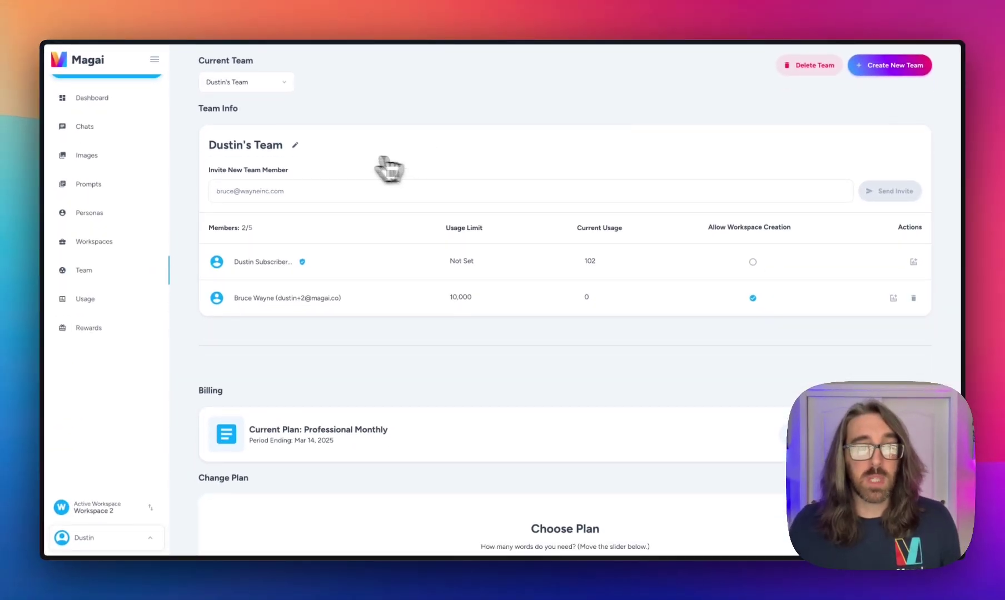
Step: Enter the new member's e-mail address in the Invite New Team Member field
{"action": "left_click", "coordinate": [248, 195]}
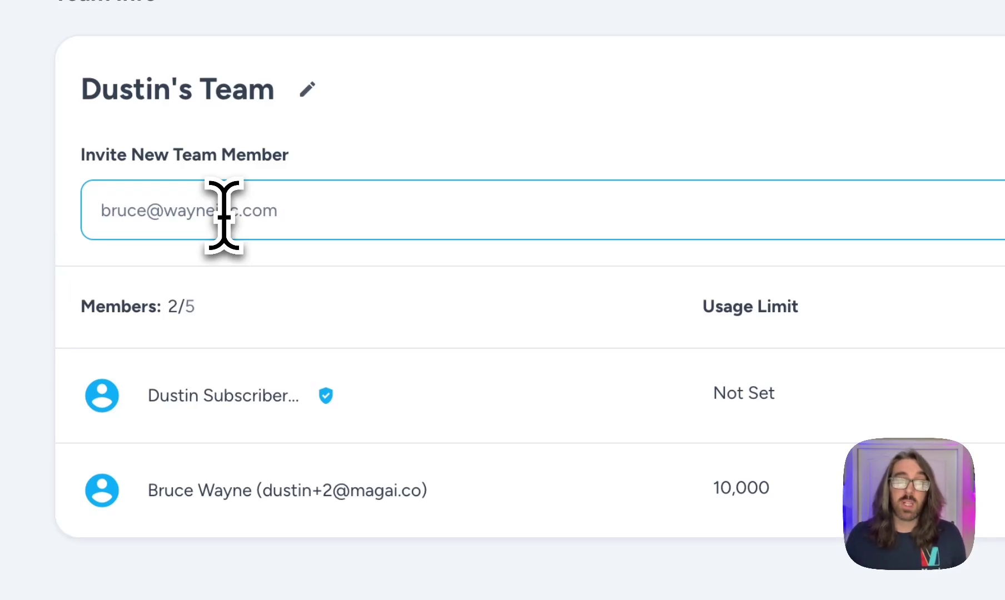
{"action": "left_click", "coordinate": [223, 216]}
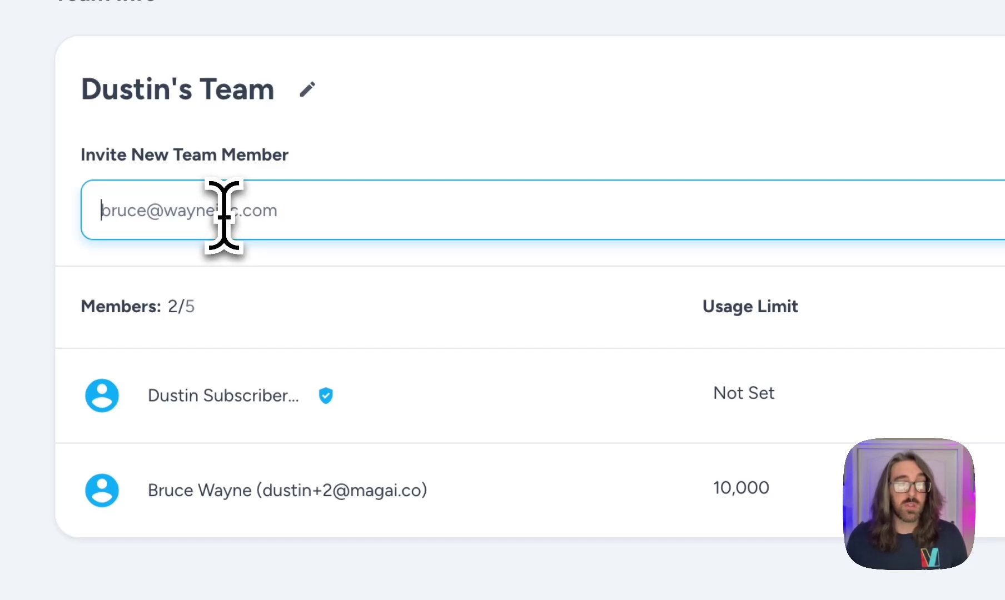
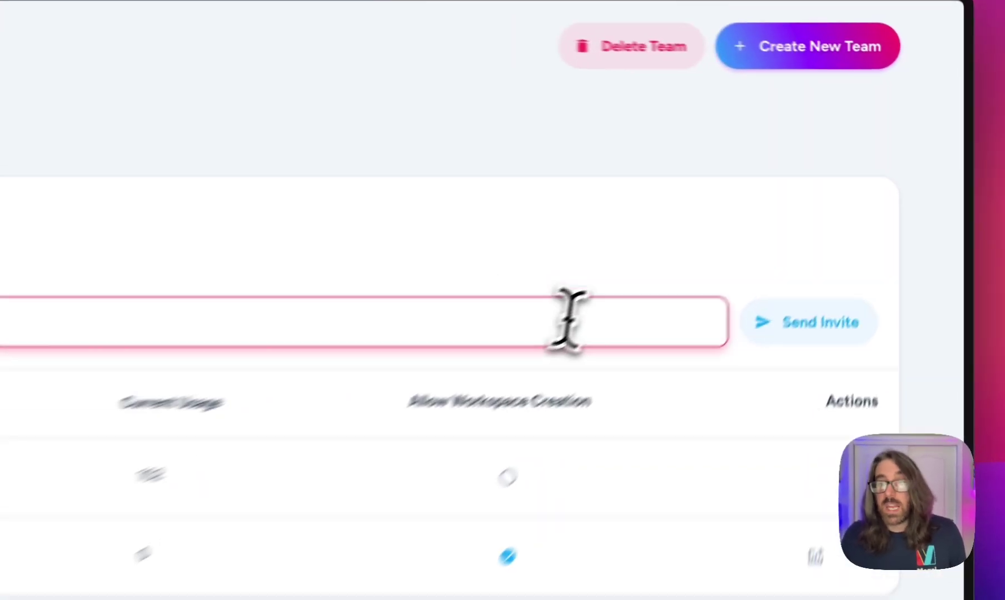
Step: Give the invitee access to Workspace 2 only, with Allow Workspace Creation left off
{"action": "left_click", "coordinate": [908, 193]}
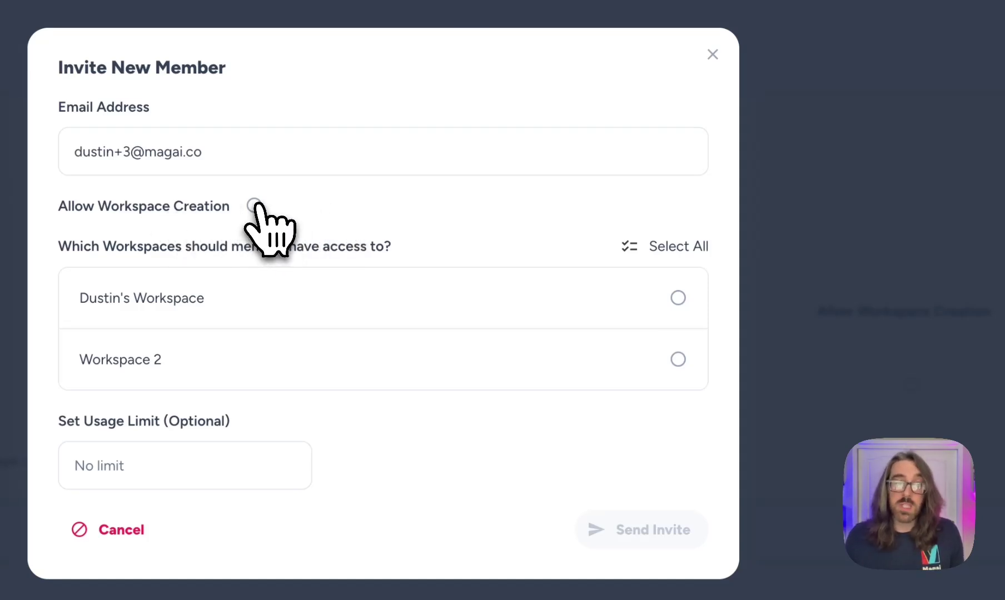
{"action": "left_click", "coordinate": [255, 205]}
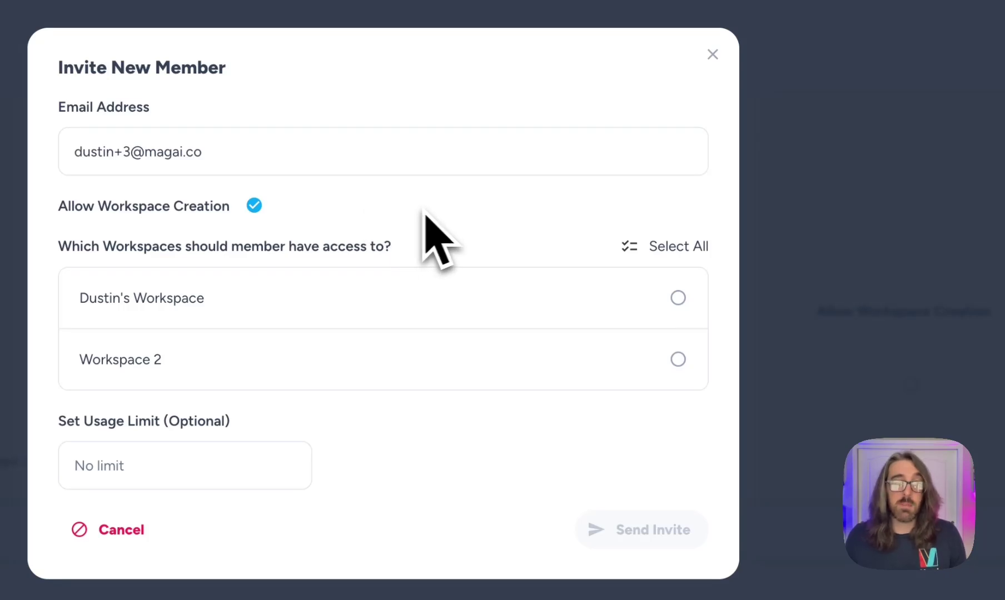
{"action": "left_click", "coordinate": [255, 206]}
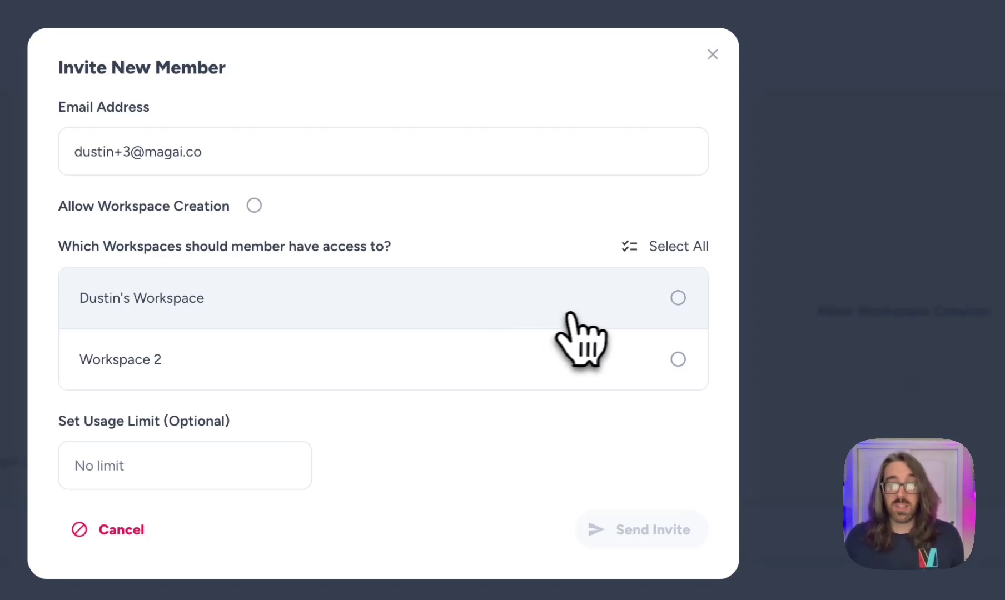
{"action": "left_click", "coordinate": [601, 309]}
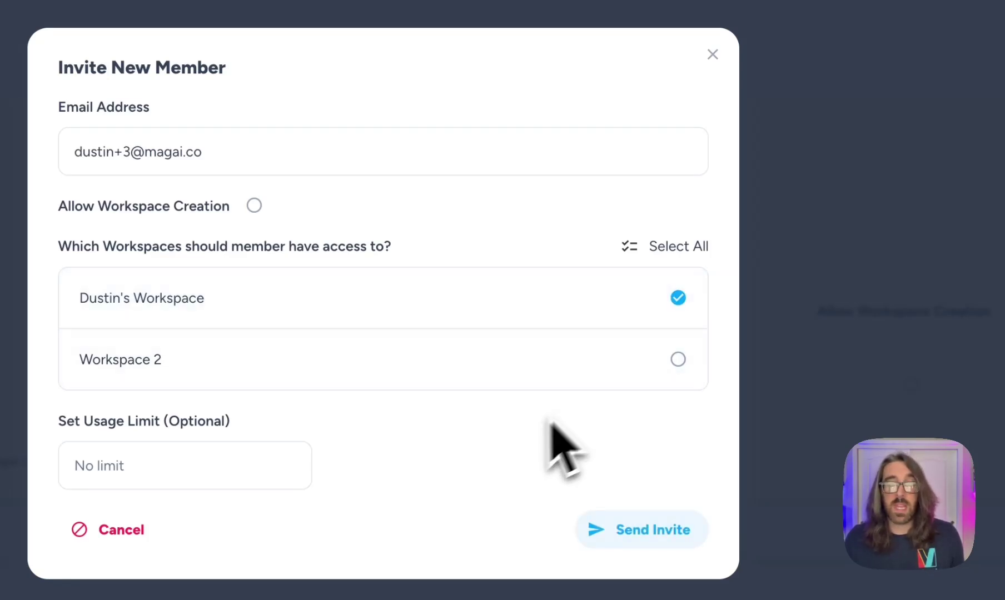
{"action": "left_click", "coordinate": [661, 246]}
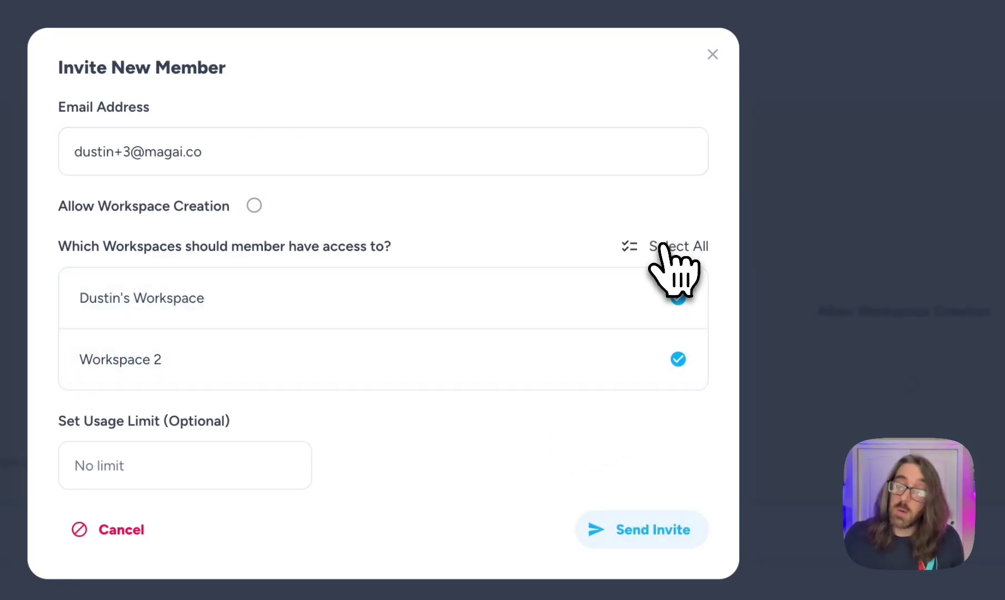
{"action": "left_click", "coordinate": [676, 300]}
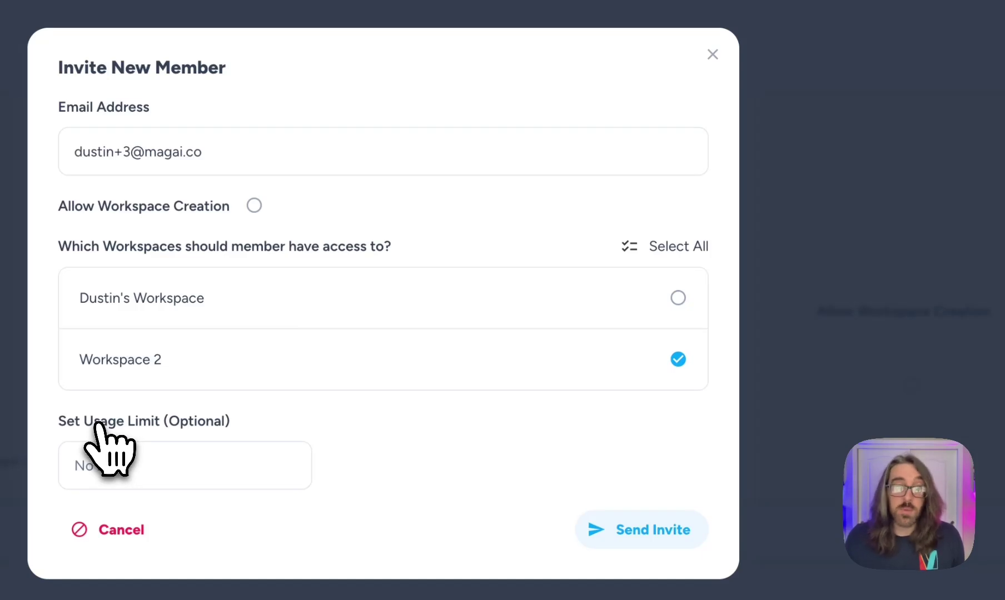
Step: Leave the invitee's usage limit empty instead of 10,000 and send the invitation
{"action": "left_click", "coordinate": [169, 459]}
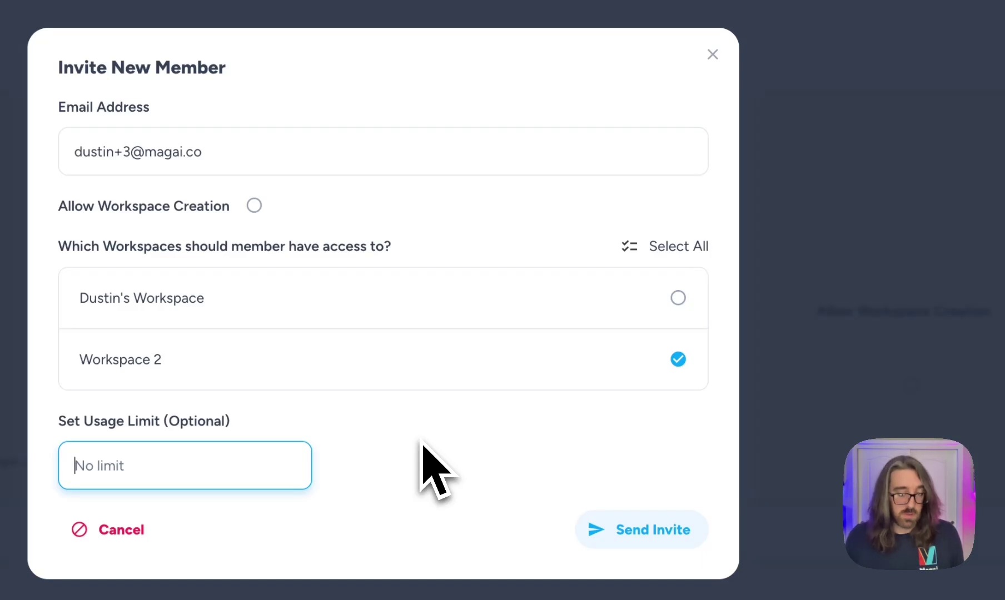
{"action": "type", "text": "10,000"}
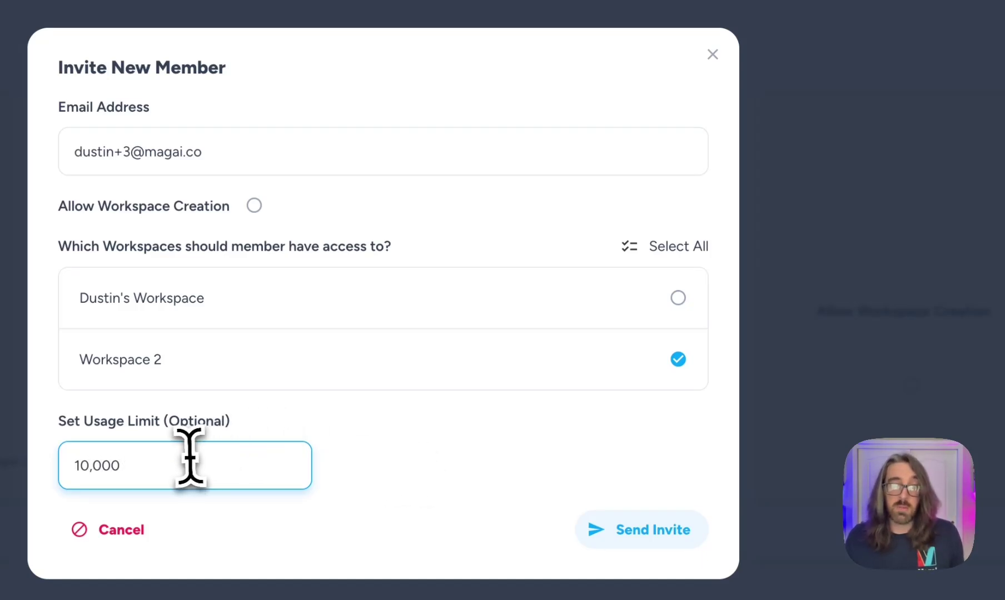
{"action": "key", "text": "ctrl+a"}
{"action": "key", "text": "BackSpace"}
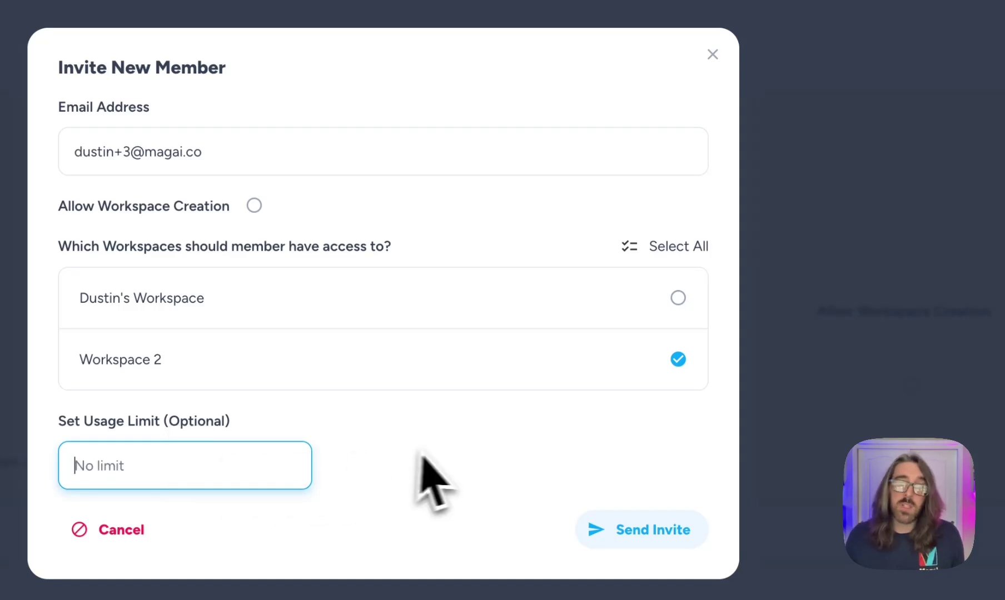
{"action": "left_click", "coordinate": [452, 453]}
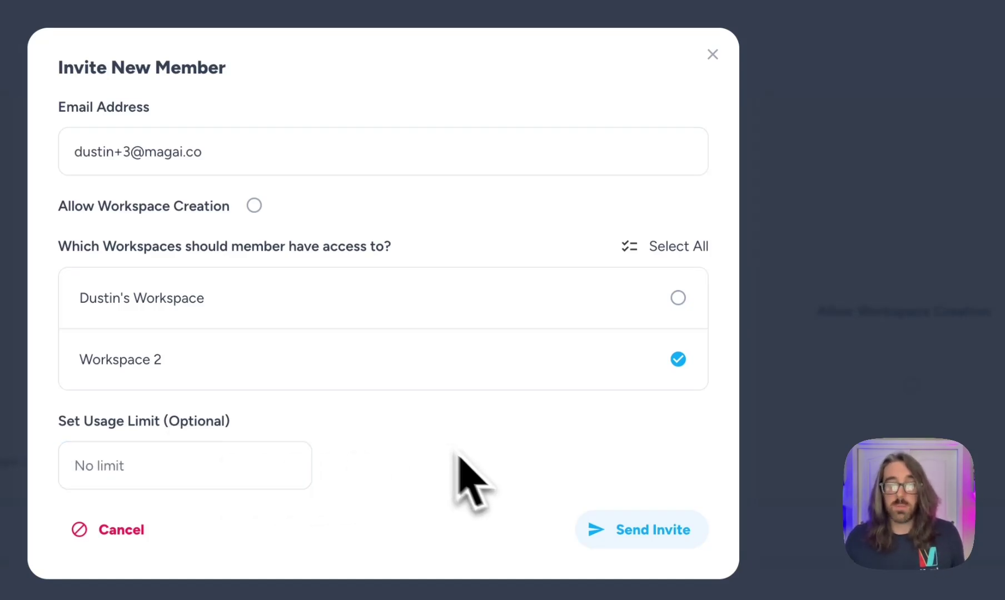
{"action": "left_click", "coordinate": [644, 533]}
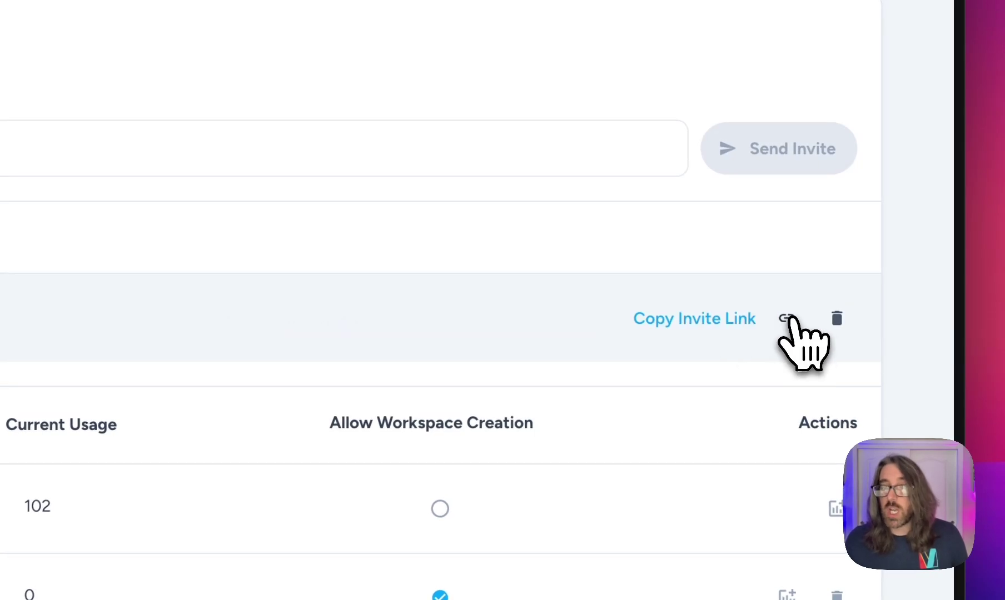
Step: Copy the pending invitation's invite link, then remove the invite
{"action": "left_click", "coordinate": [787, 318]}
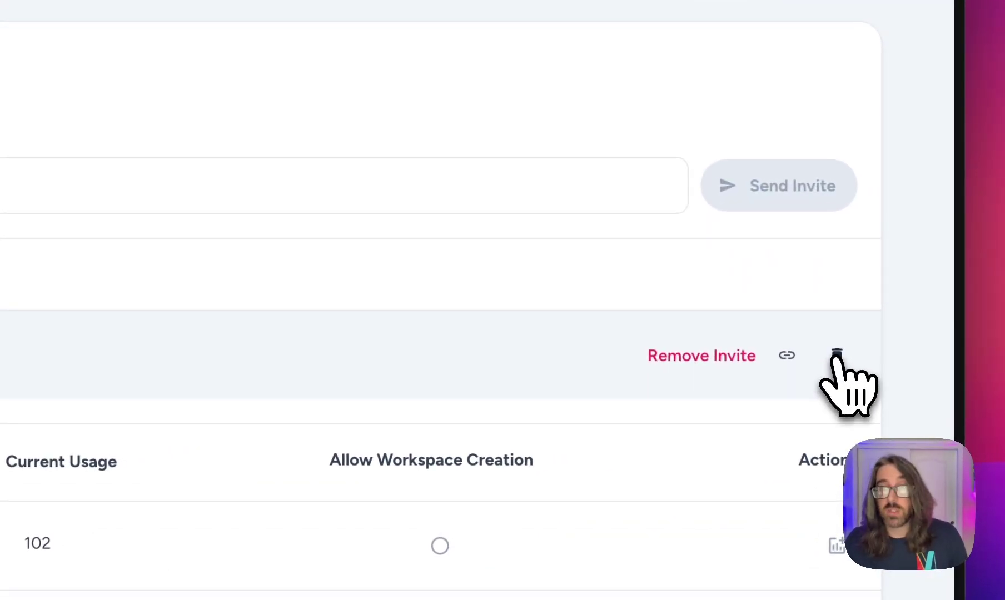
{"action": "left_click", "coordinate": [836, 355]}
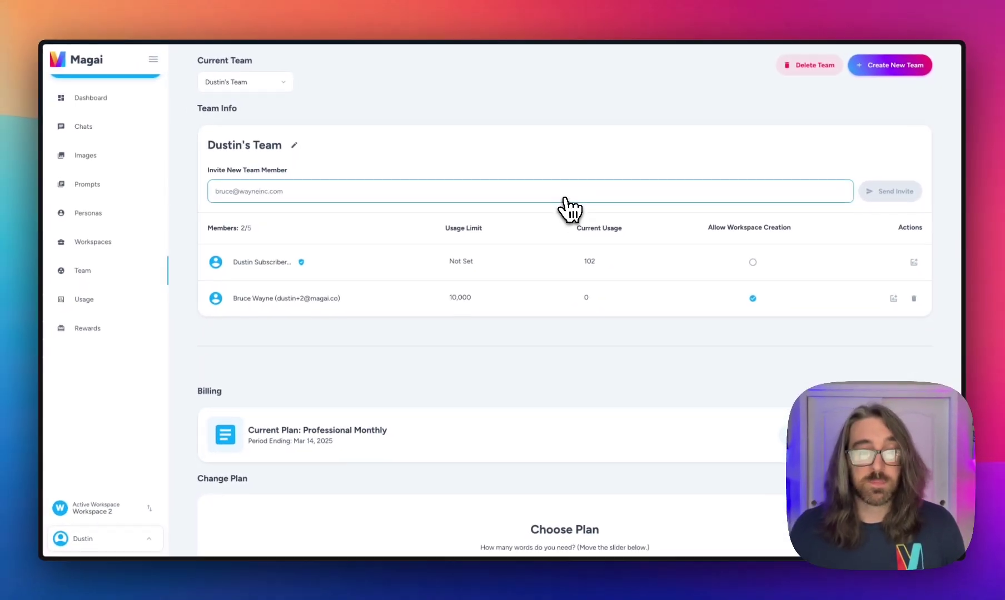
Step: In Billing, slide the word amount between 20,000 and 245,000 to compare plans, then show yearly prices
{"action": "scroll", "coordinate": [578, 216], "scroll_direction": "down", "scroll_amount": 3}
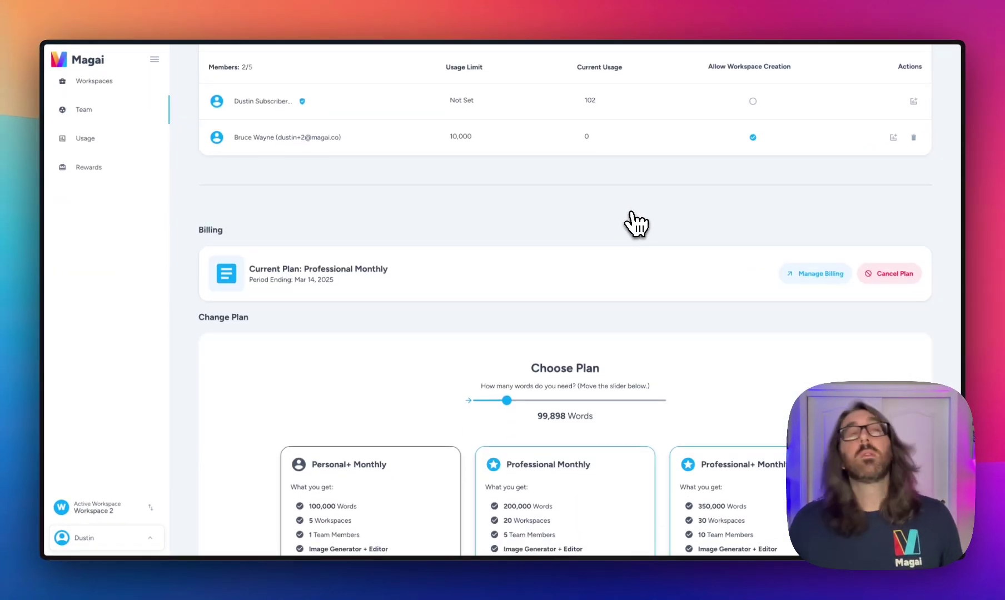
{"action": "scroll", "coordinate": [633, 217], "scroll_direction": "down", "scroll_amount": 3}
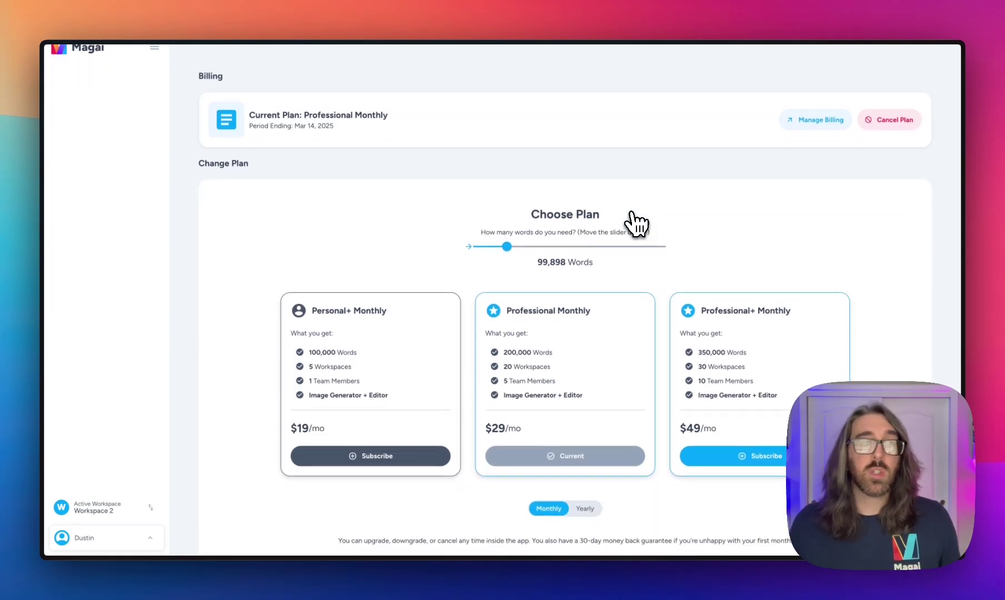
{"action": "scroll", "coordinate": [589, 195], "scroll_direction": "up", "scroll_amount": 1}
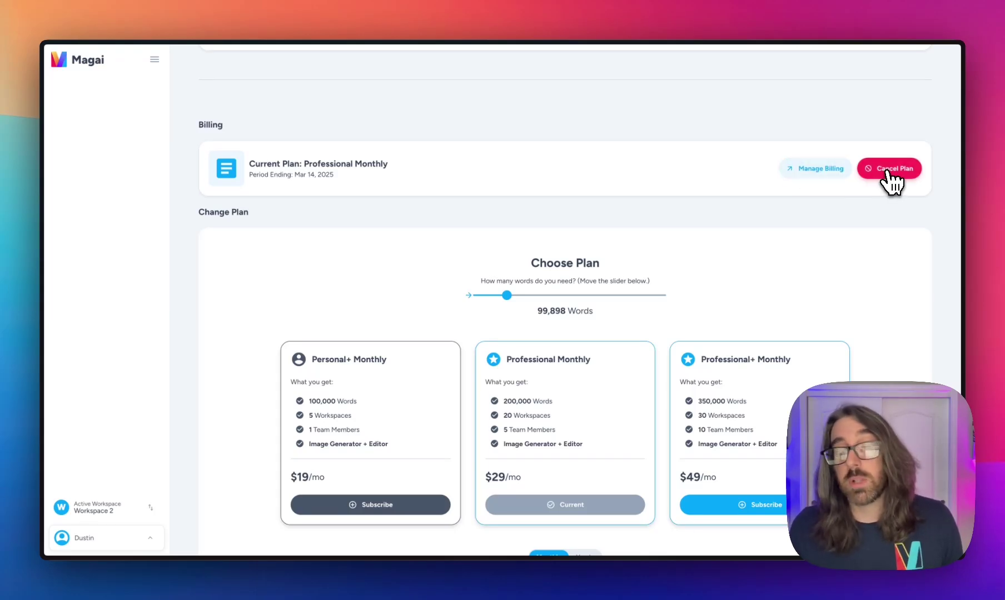
{"action": "scroll", "coordinate": [655, 156], "scroll_direction": "down", "scroll_amount": 3}
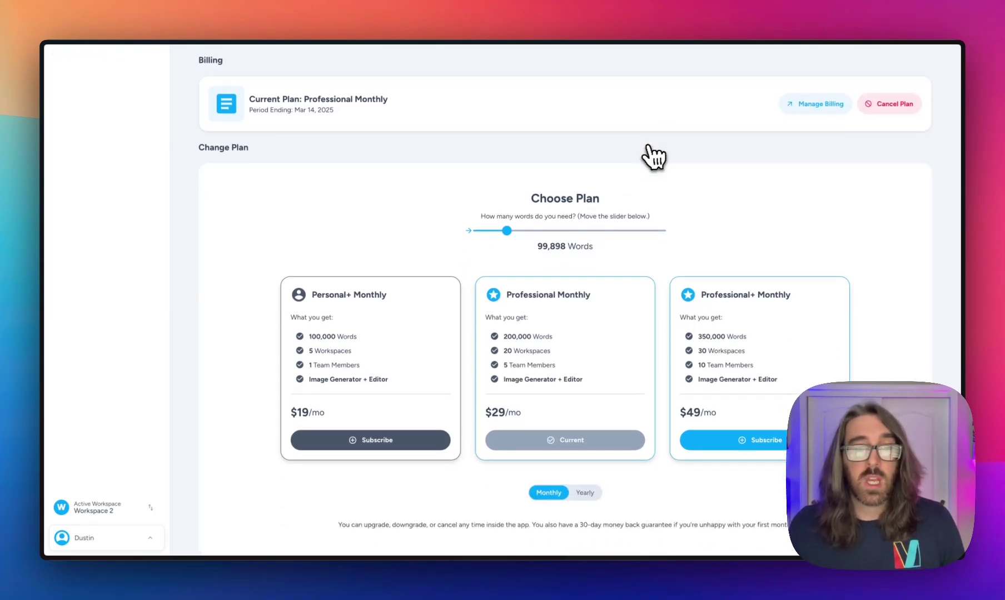
{"action": "scroll", "coordinate": [463, 211], "scroll_direction": "down", "scroll_amount": 1}
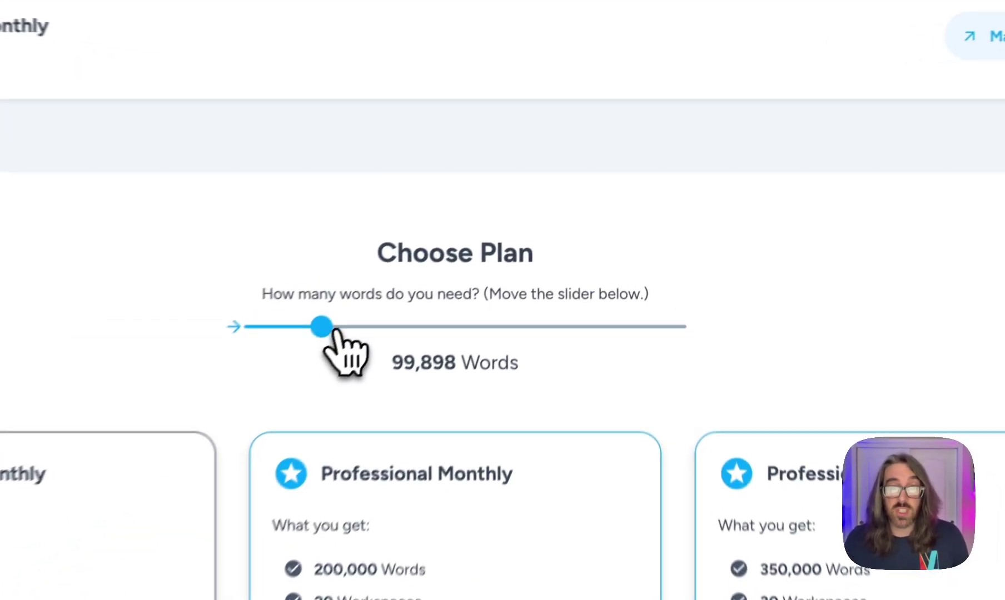
{"action": "left_click_drag", "start_coordinate": [506, 201], "coordinate": [562, 202]}
{"action": "left_click_drag", "start_coordinate": [438, 344], "coordinate": [618, 356]}
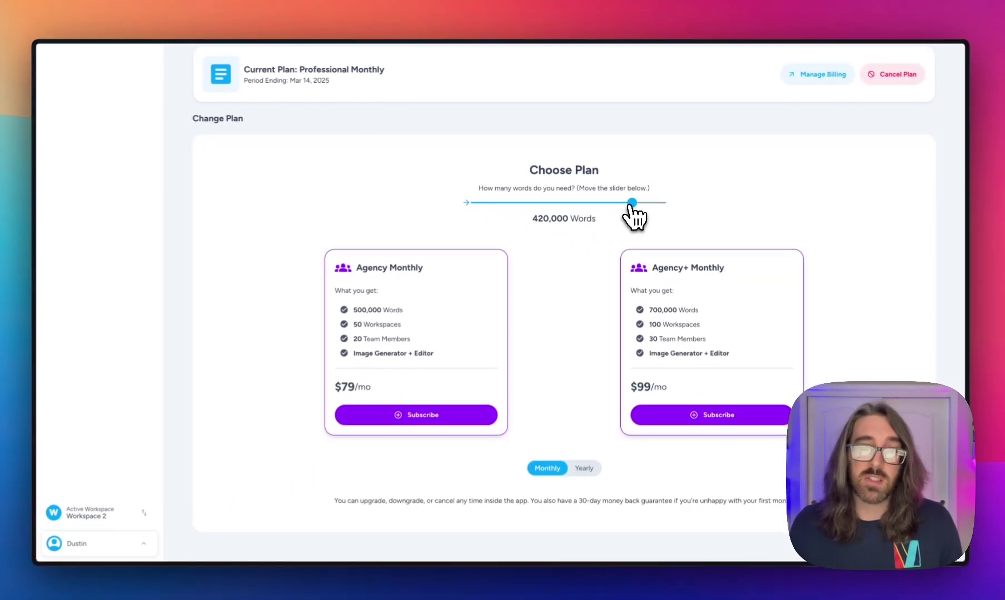
{"action": "left_click_drag", "start_coordinate": [630, 204], "coordinate": [537, 203]}
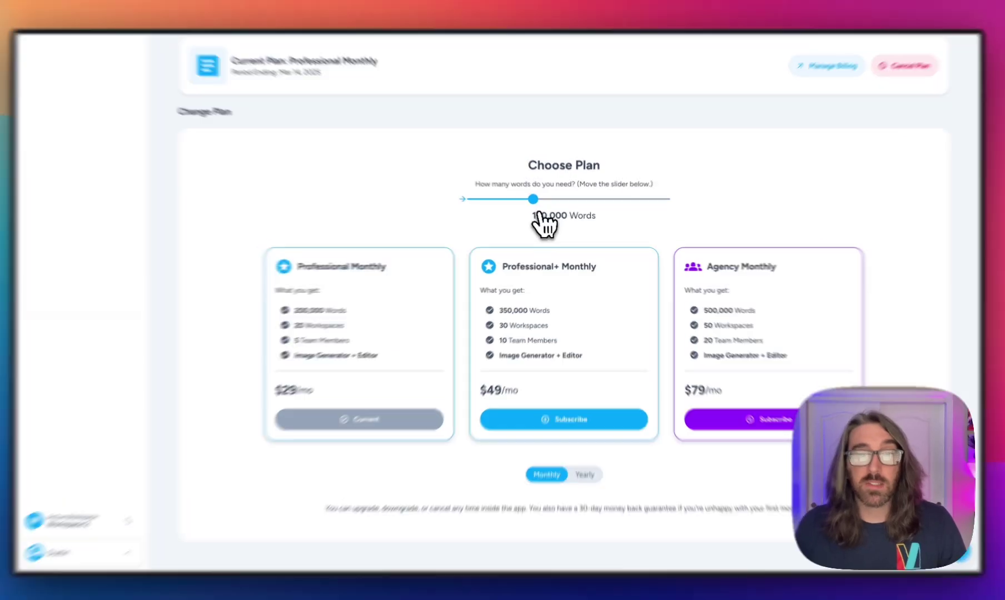
{"action": "left_click_drag", "start_coordinate": [536, 201], "coordinate": [516, 202]}
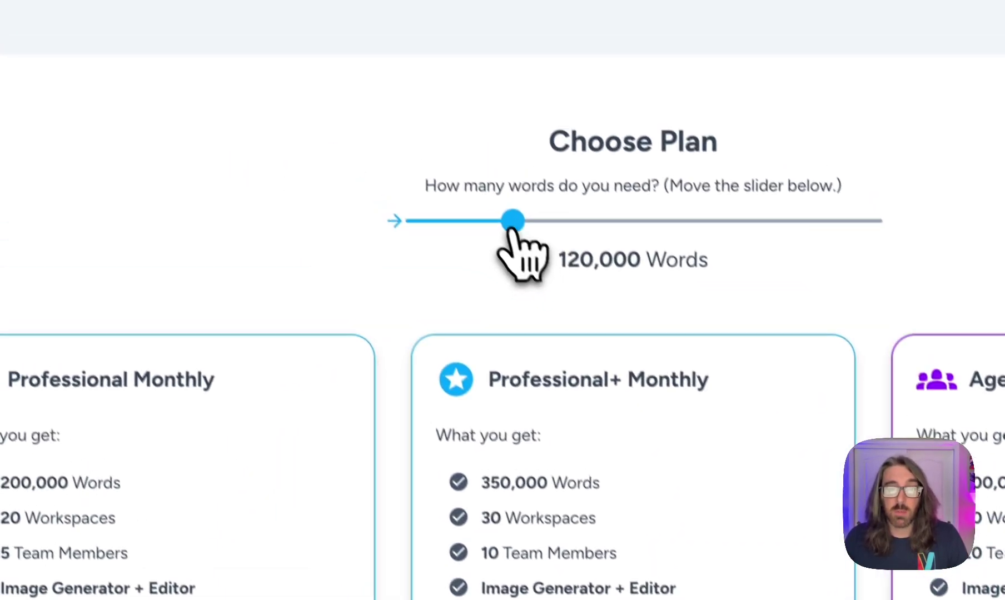
{"action": "left_click_drag", "start_coordinate": [513, 222], "coordinate": [414, 240]}
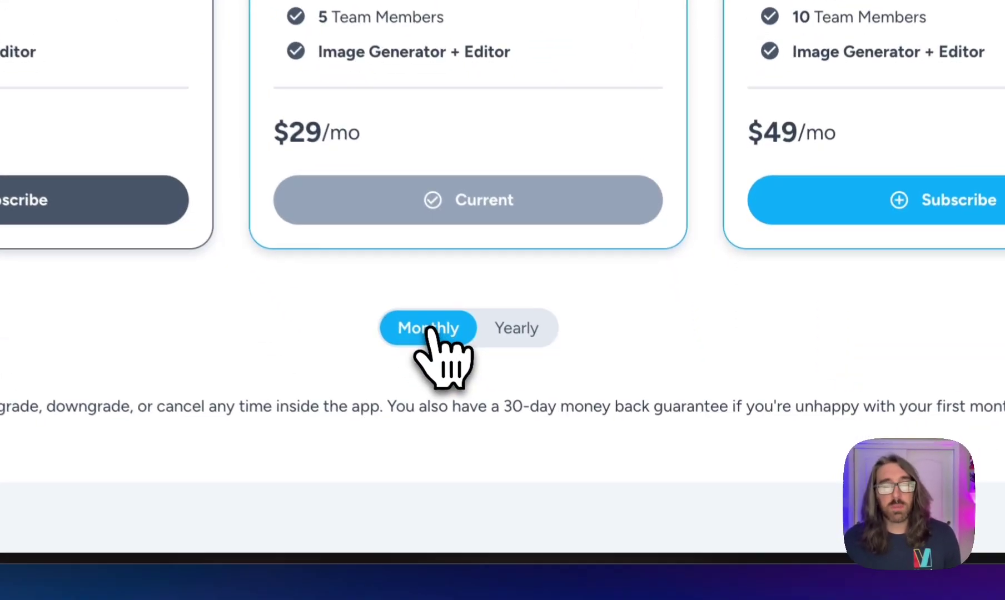
{"action": "left_click", "coordinate": [522, 331]}
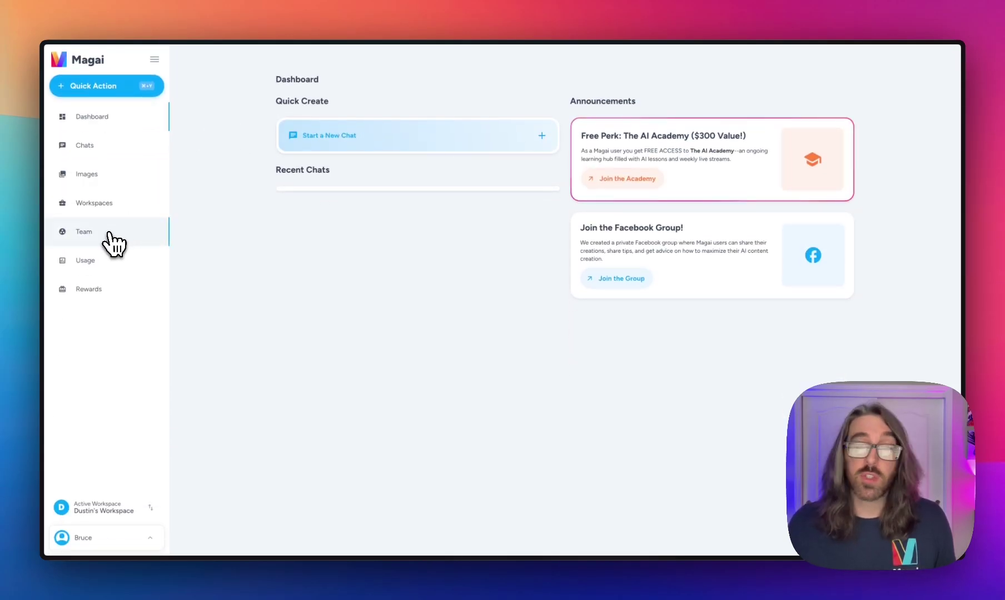
Step: Go to the Team page from the left sidebar
{"action": "left_click", "coordinate": [114, 243]}
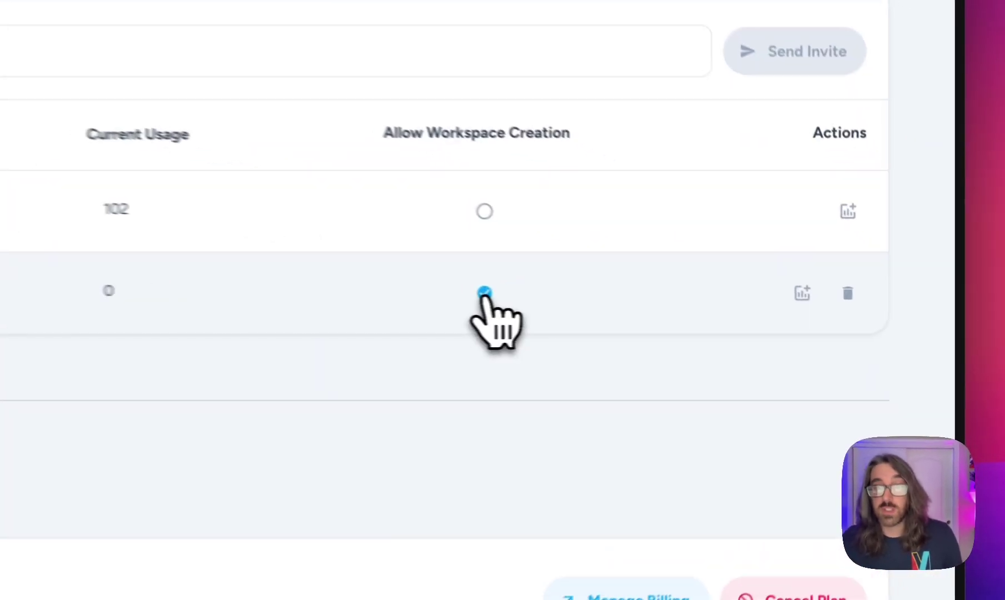
Step: Turn off Allow Workspace Creation for the second team member
{"action": "left_click", "coordinate": [752, 316]}
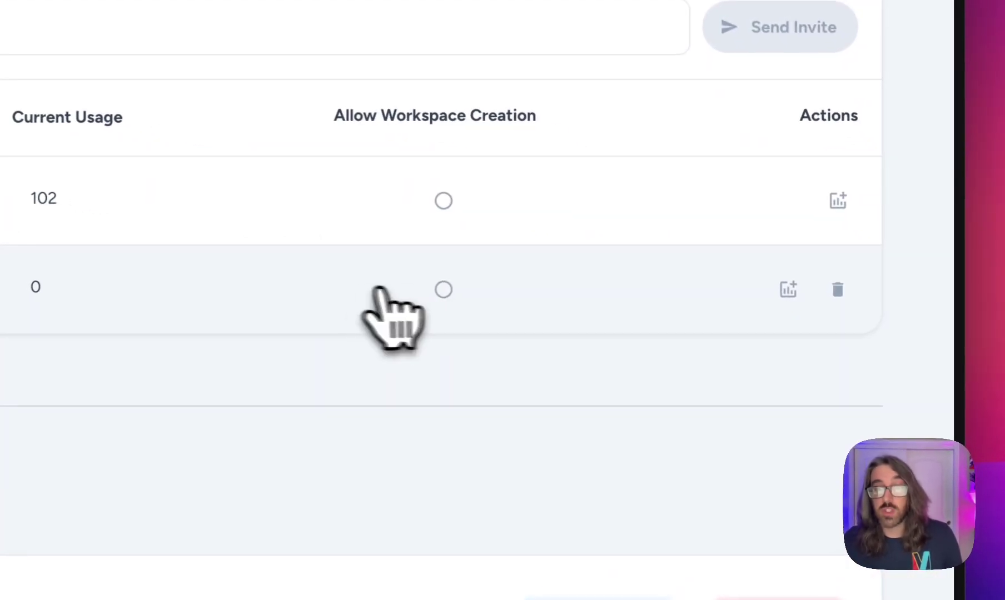
{"action": "left_click", "coordinate": [752, 317]}
{"action": "left_click", "coordinate": [439, 289]}
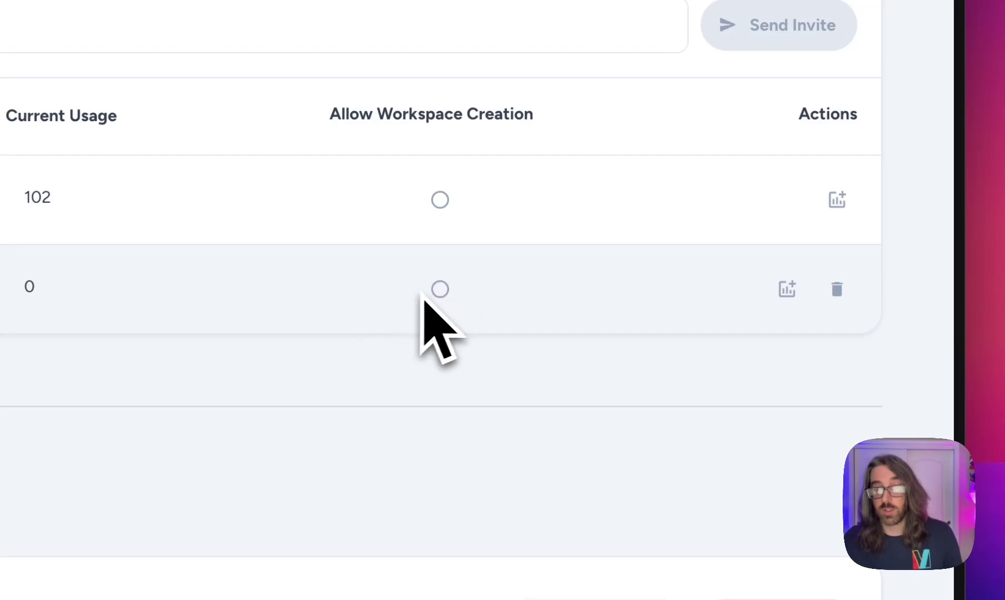
{"action": "scroll", "coordinate": [791, 286], "scroll_direction": "down", "scroll_amount": 1}
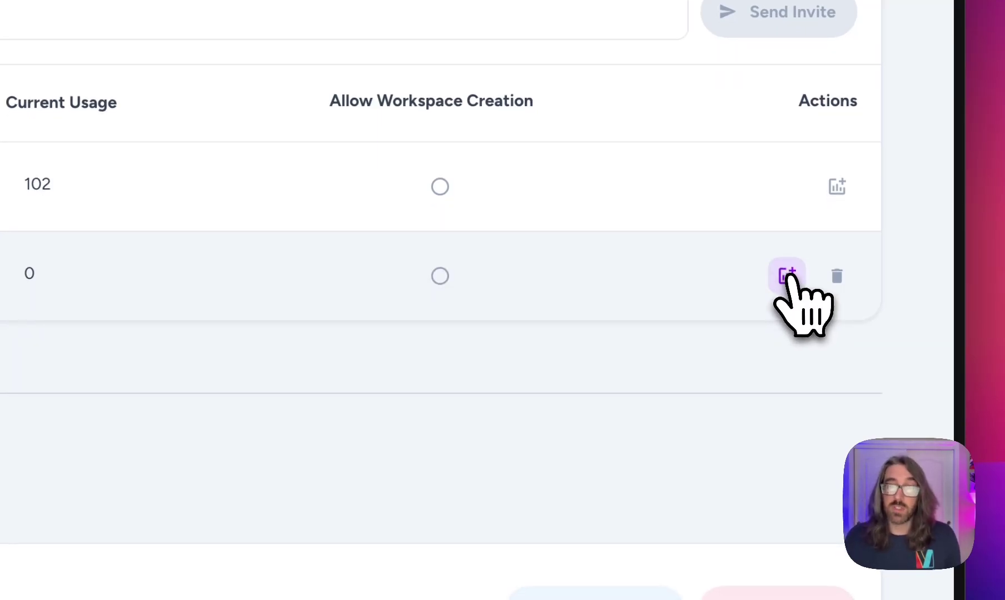
Step: Clear the member's 10,000-word usage limit so it reads Not Set, and save
{"action": "left_click", "coordinate": [786, 276]}
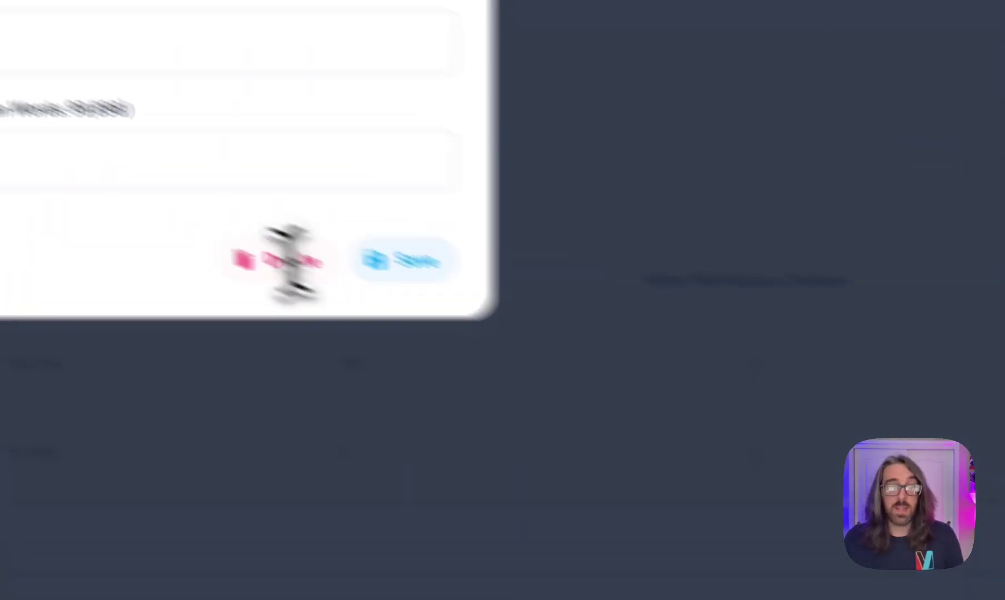
{"action": "double_click", "coordinate": [269, 296]}
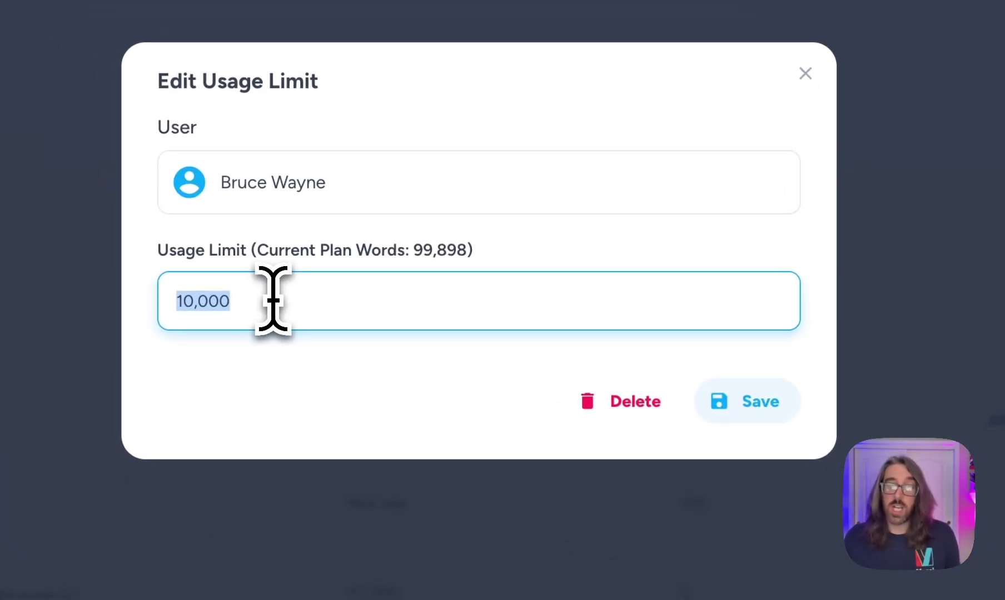
{"action": "key", "text": "BackSpace"}
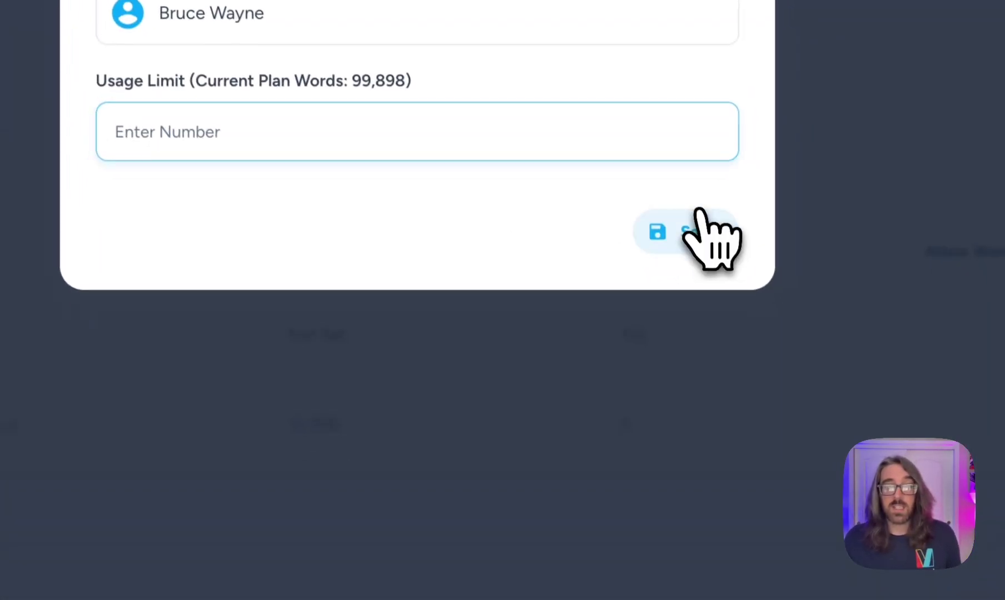
{"action": "left_click", "coordinate": [692, 218]}
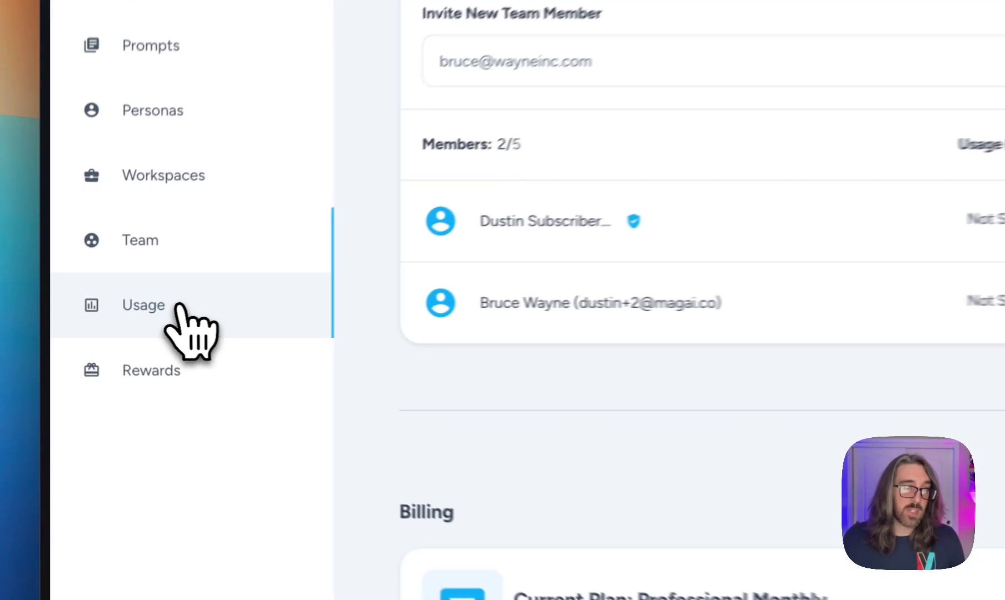
Step: Open the Usage page and highlight the 51% words-usage figure of the 200,000 total
{"action": "left_click", "coordinate": [102, 319]}
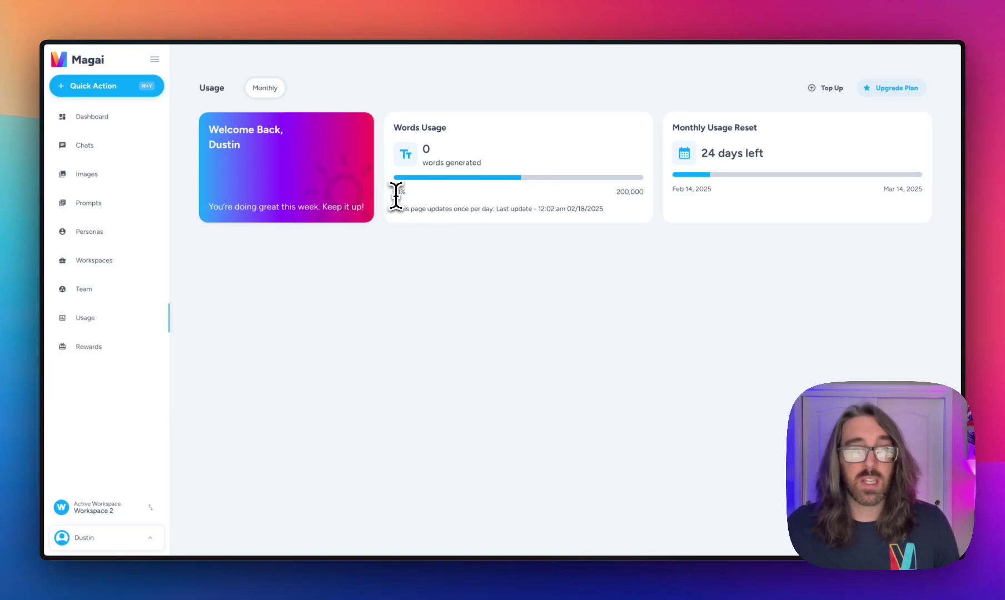
{"action": "left_click_drag", "start_coordinate": [394, 195], "coordinate": [404, 192]}
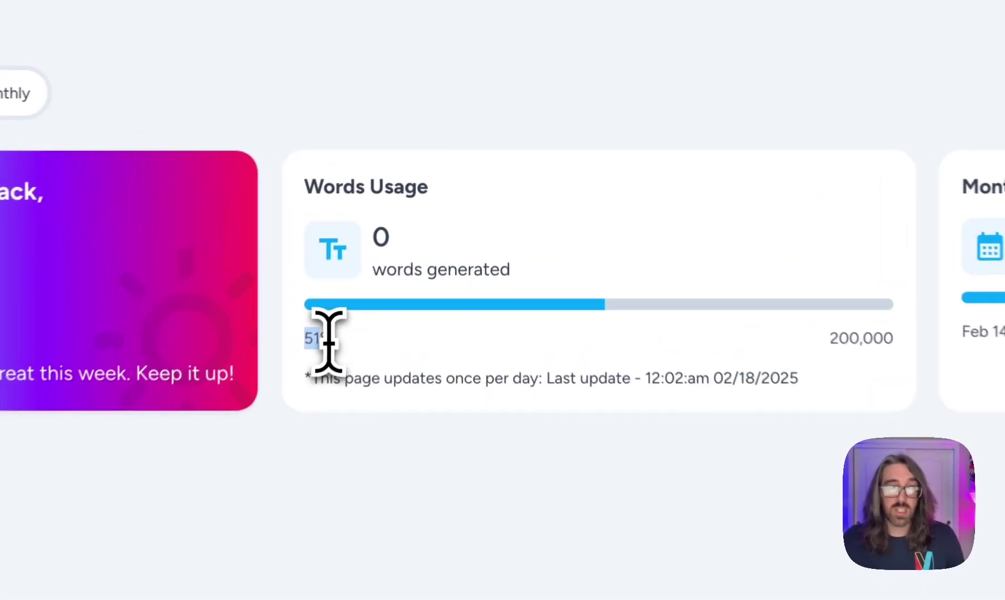
{"action": "left_click_drag", "start_coordinate": [329, 340], "coordinate": [346, 343]}
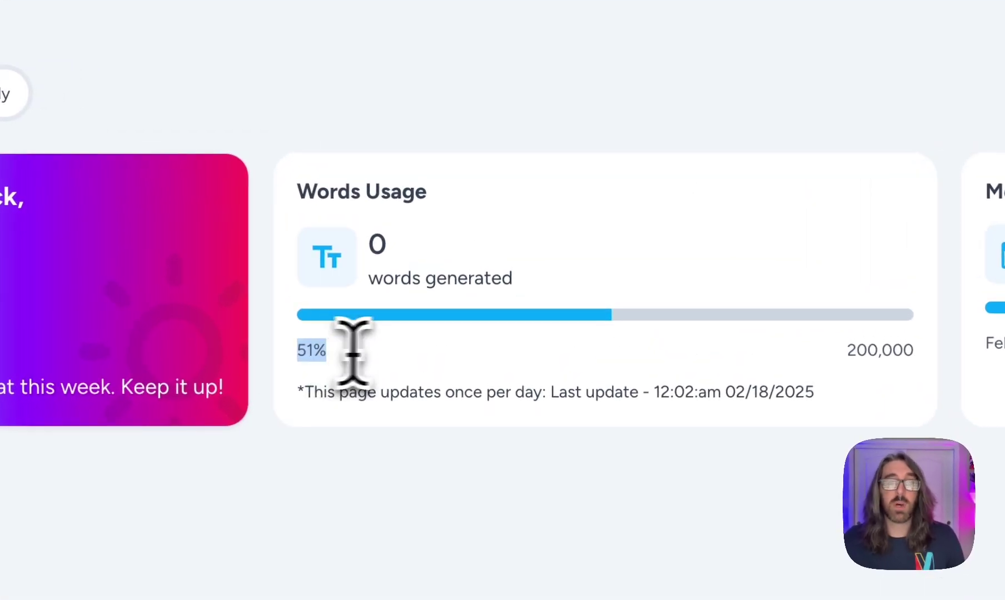